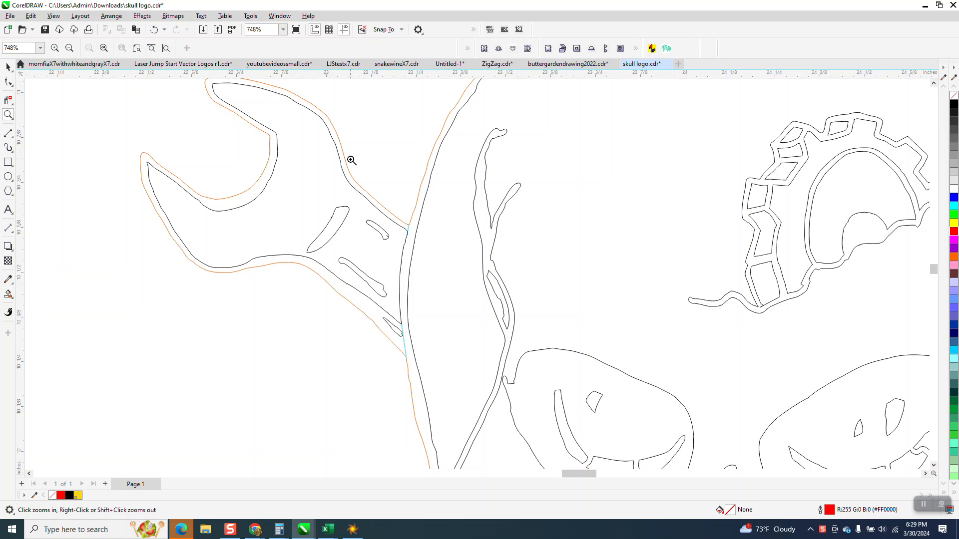
Delete the two short cyan lines bridging the upper-left wrench and the skull outline.
left_click_drag(402, 216, 443, 249)
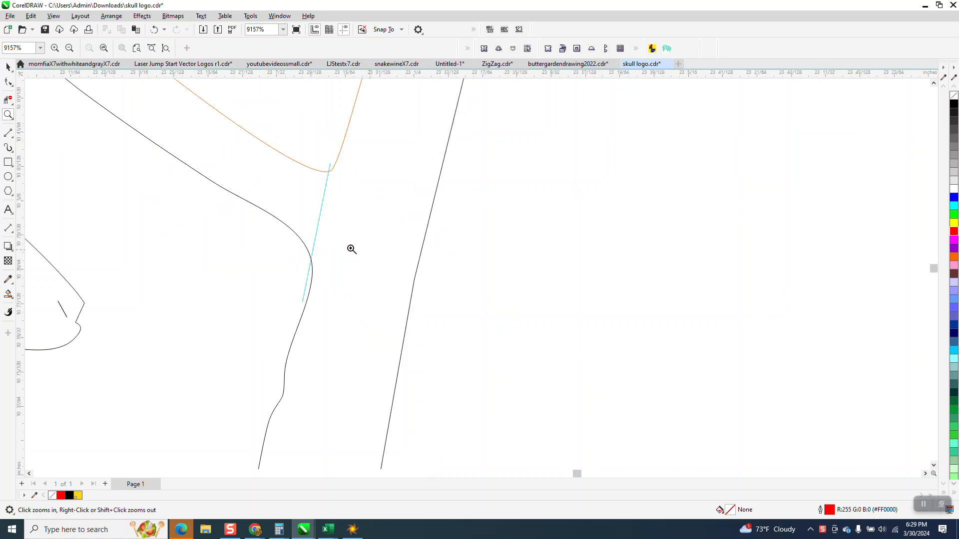
left_click(8, 67)
left_click(325, 190)
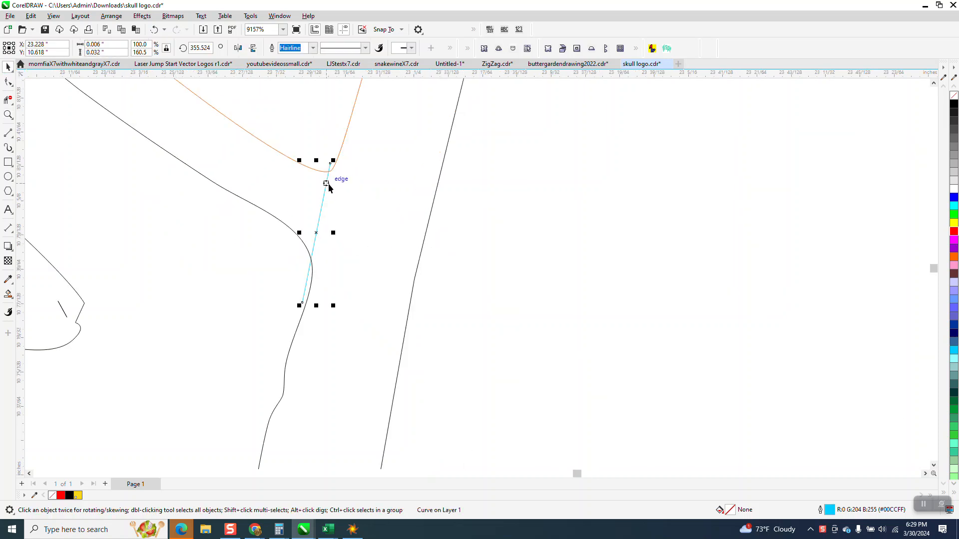
key("Delete")
scroll(413, 226, "down", 3)
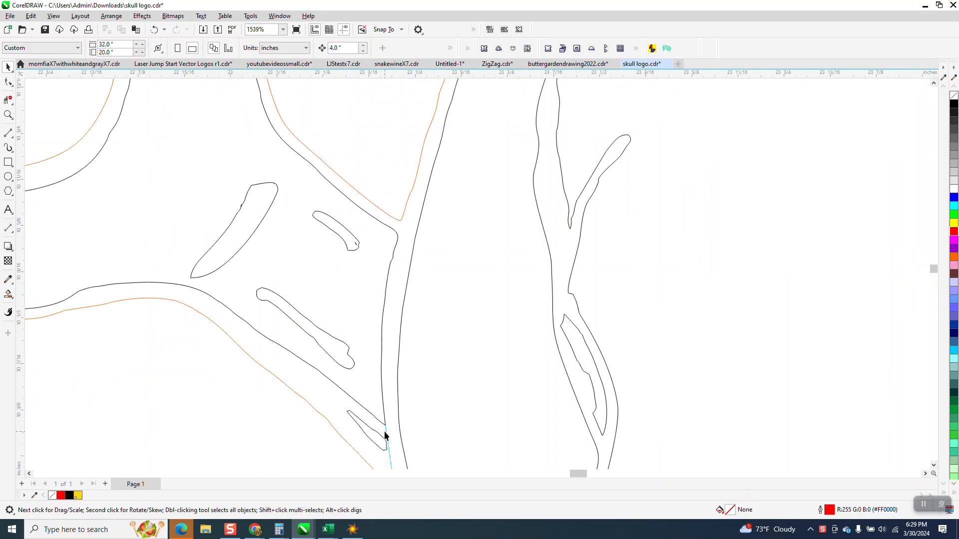
left_click(387, 433)
key("Delete")
Move the four wrenches with their inner details 4 inches to the left, away from the skull.
scroll(319, 249, "down", 1)
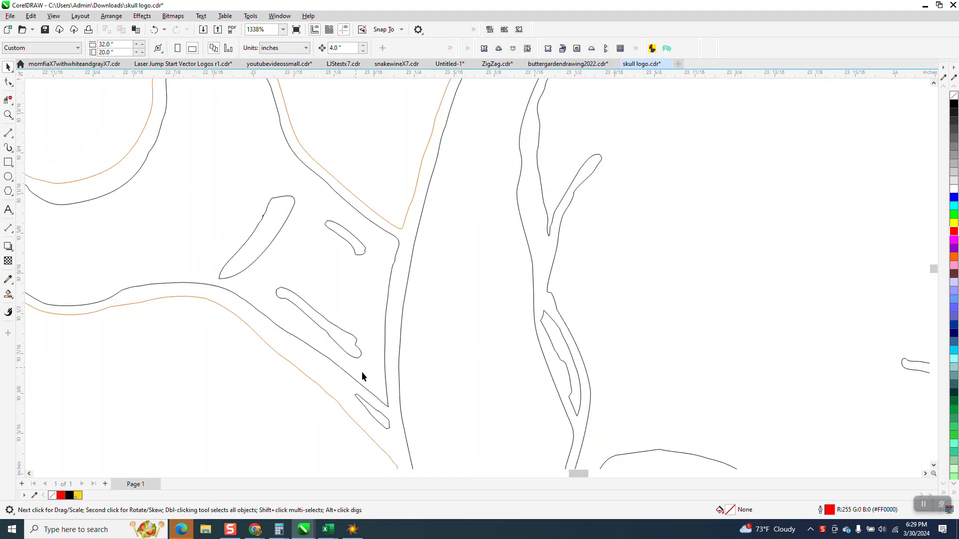
scroll(470, 300, "down", 11)
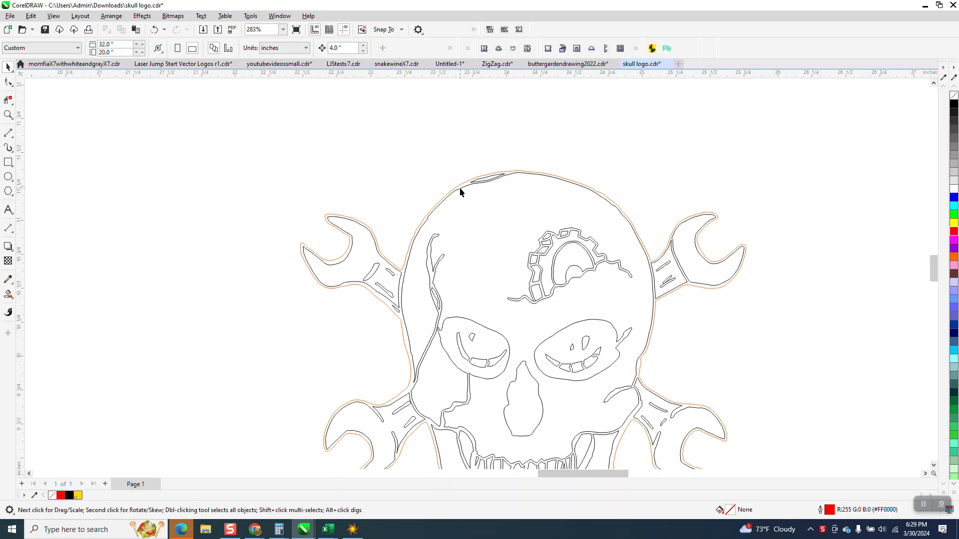
scroll(399, 261, "down", 1)
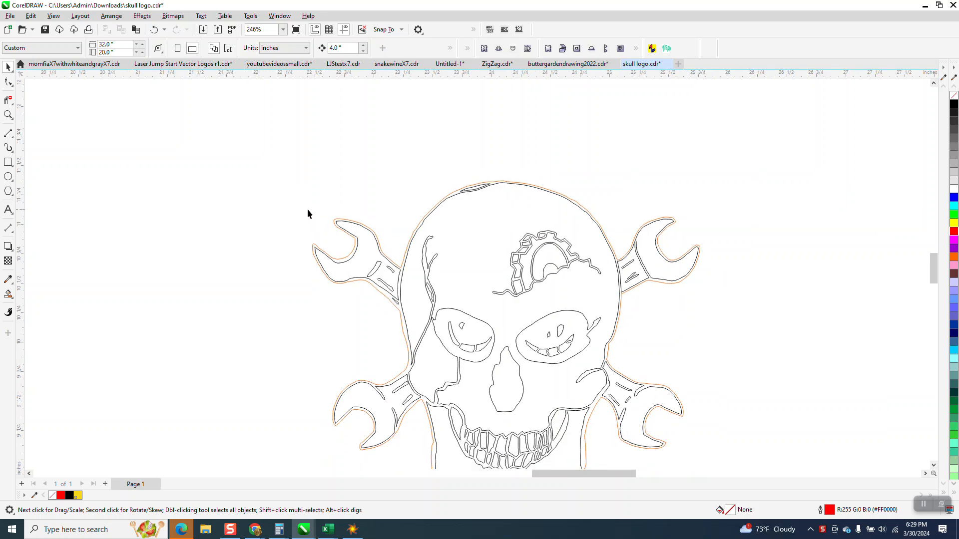
left_click_drag(376, 312, 410, 325)
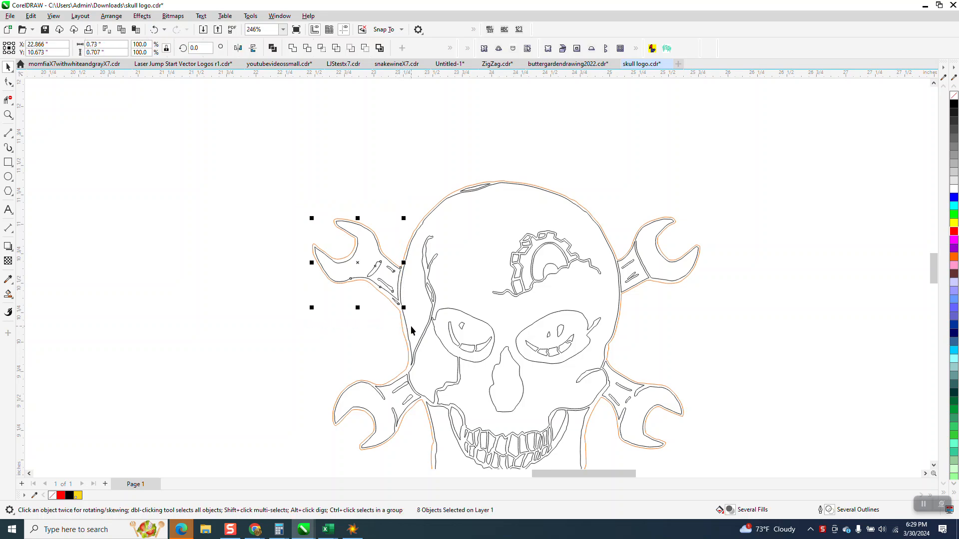
key("Left")
left_click_drag(403, 443, 421, 449)
left_click_drag(318, 346, 424, 457)
key("Left")
left_click_drag(713, 318, 600, 446)
key("Left")
key("Left")
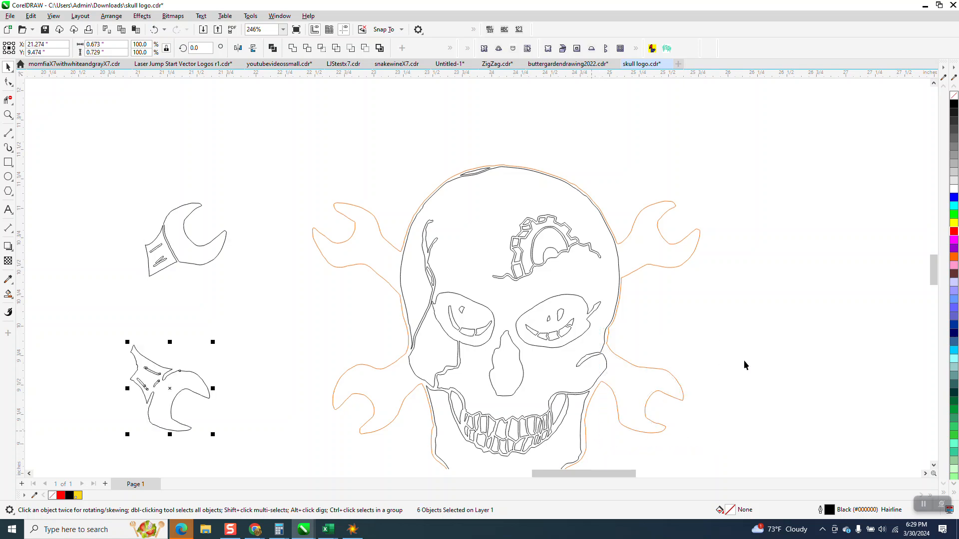
Delete the orange contour curve that surrounds the skull and the wrench positions.
left_click(758, 350)
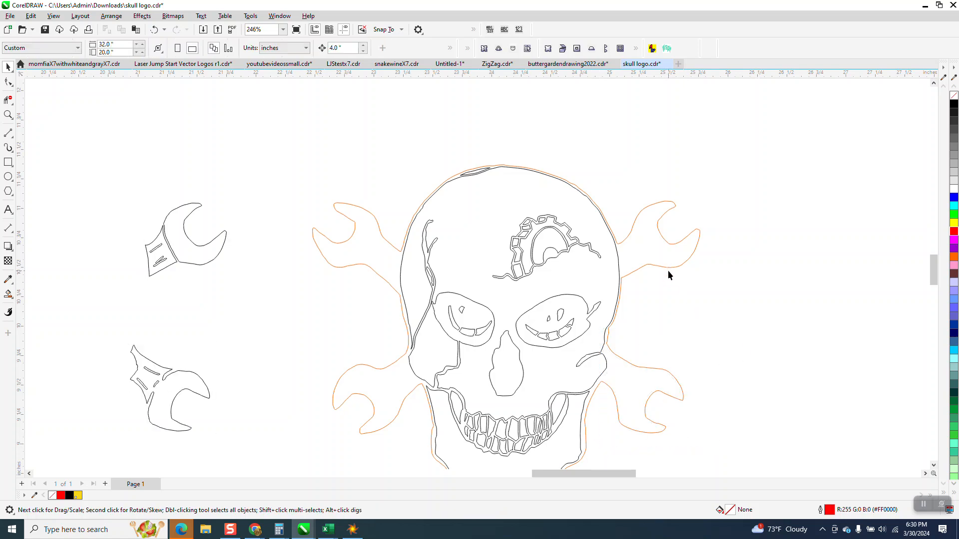
left_click(670, 267)
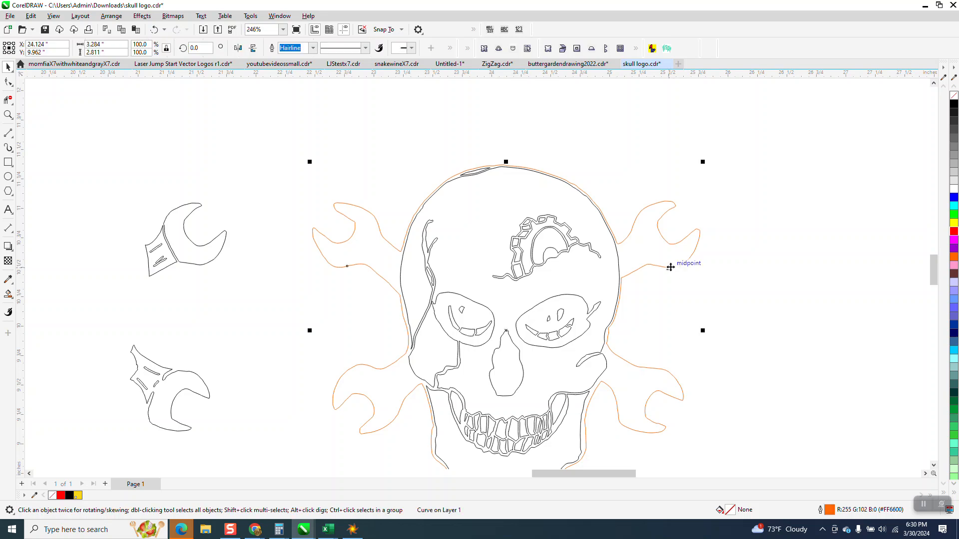
key("Delete")
Examine the thin highlight sliver at the top of the skull outline.
scroll(609, 249, "down", 2)
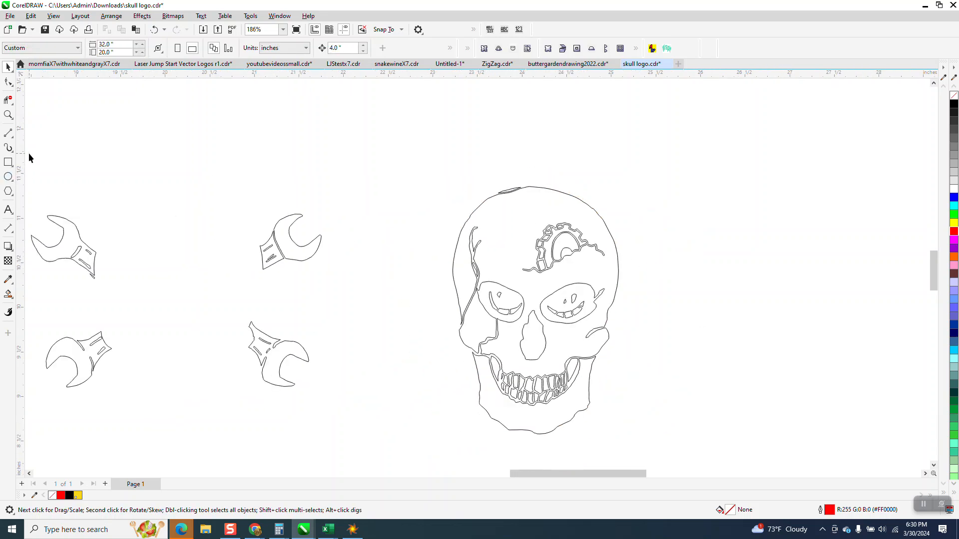
left_click(8, 114)
left_click_drag(453, 173, 583, 225)
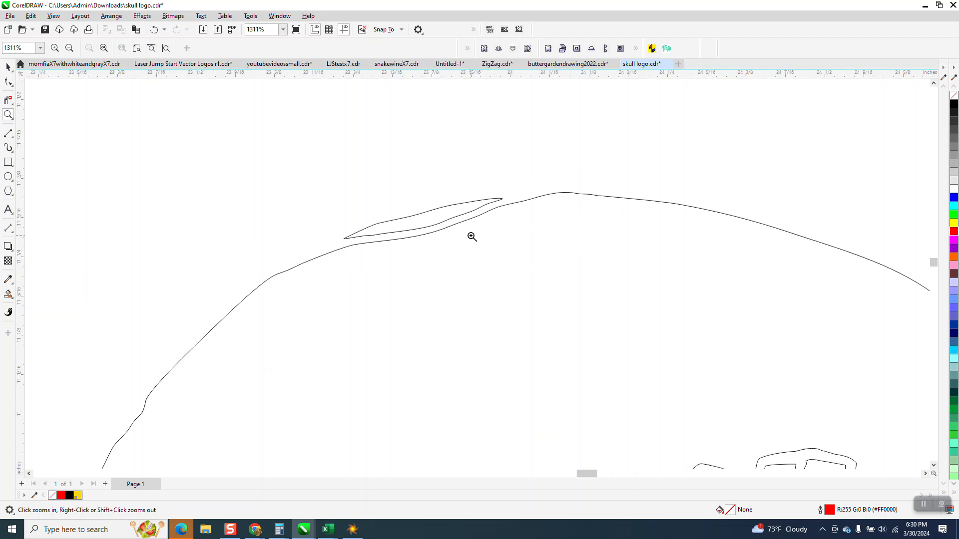
scroll(474, 209, "down", 6)
scroll(471, 203, "down", 12)
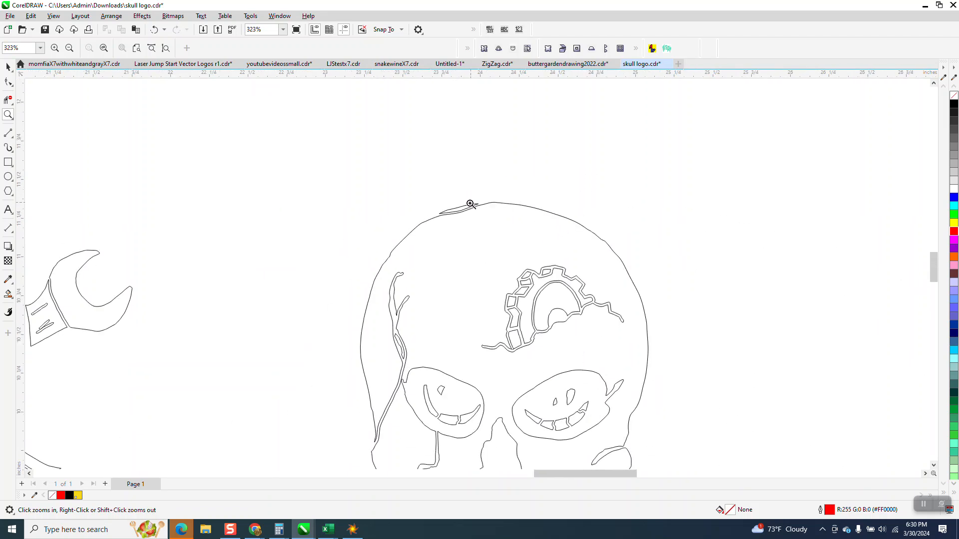
key("space")
key("space")
left_click_drag(365, 202, 553, 375)
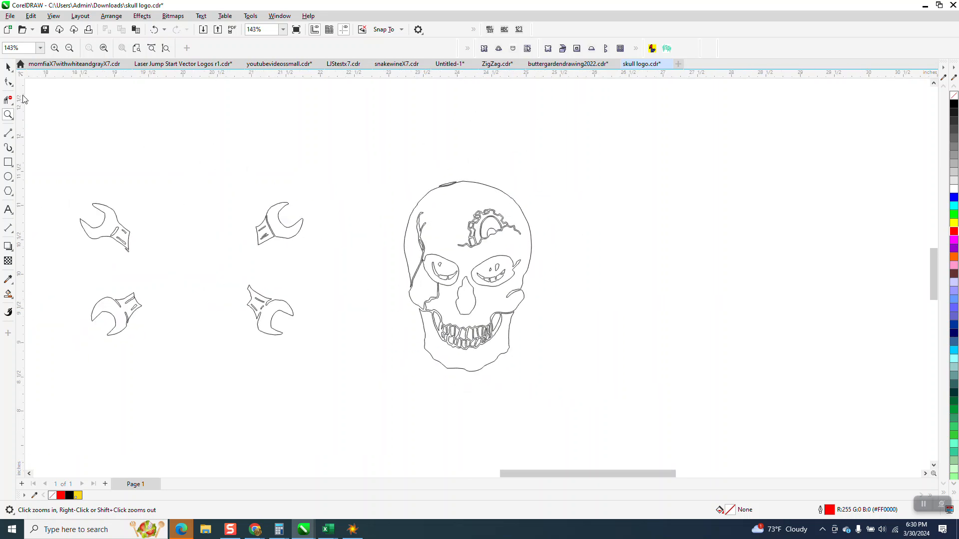
Open the Contour settings and create a red boundary from the whole skull, placed 4 inches to its right.
left_click(8, 67)
left_click_drag(394, 174, 579, 396)
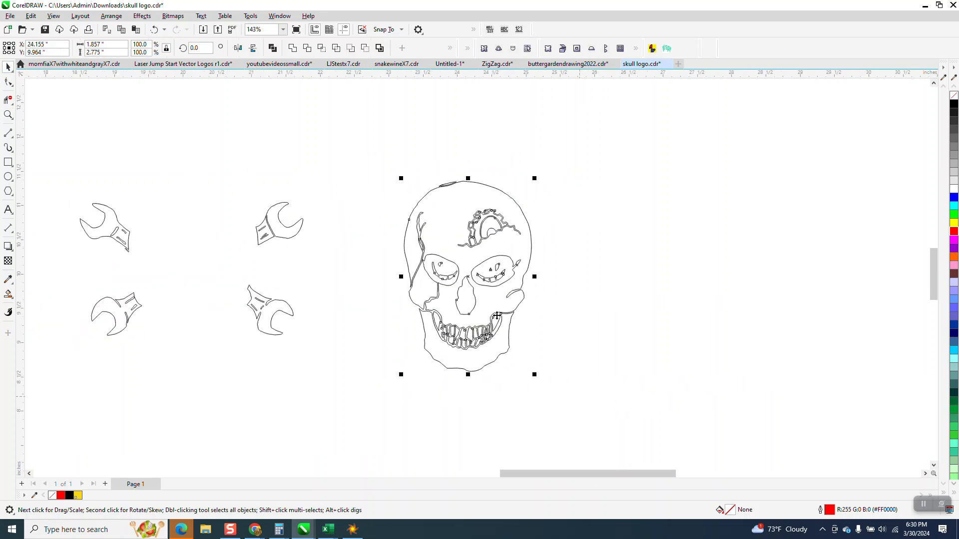
left_click(139, 19)
left_click(152, 238)
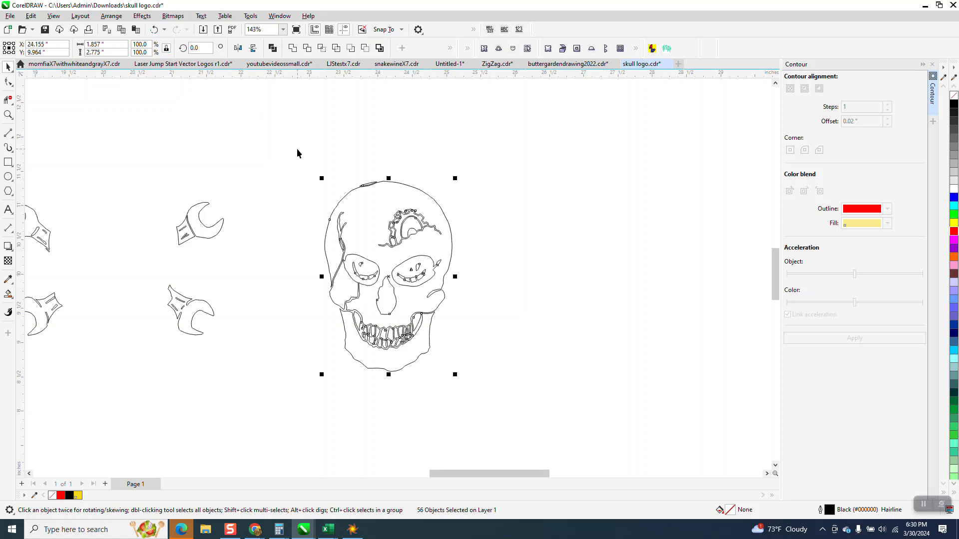
left_click_drag(297, 148, 545, 412)
left_click(379, 48)
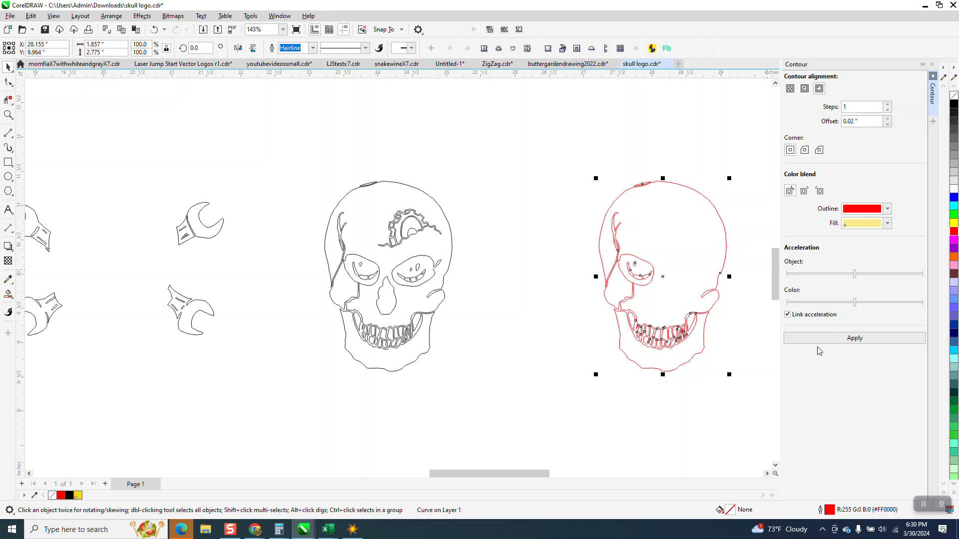
Apply a one-step outside contour with a 0.02-inch offset to the red boundary and break the contour apart.
left_click(857, 338)
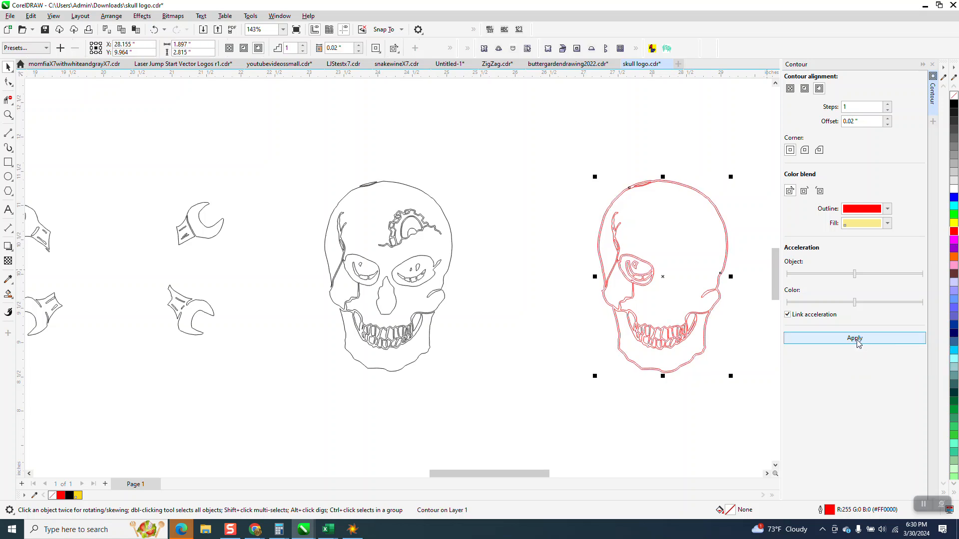
left_click(111, 16)
left_click(140, 246)
Move the separated contour curve 4 inches up, clear of the red boundary.
left_click(615, 199)
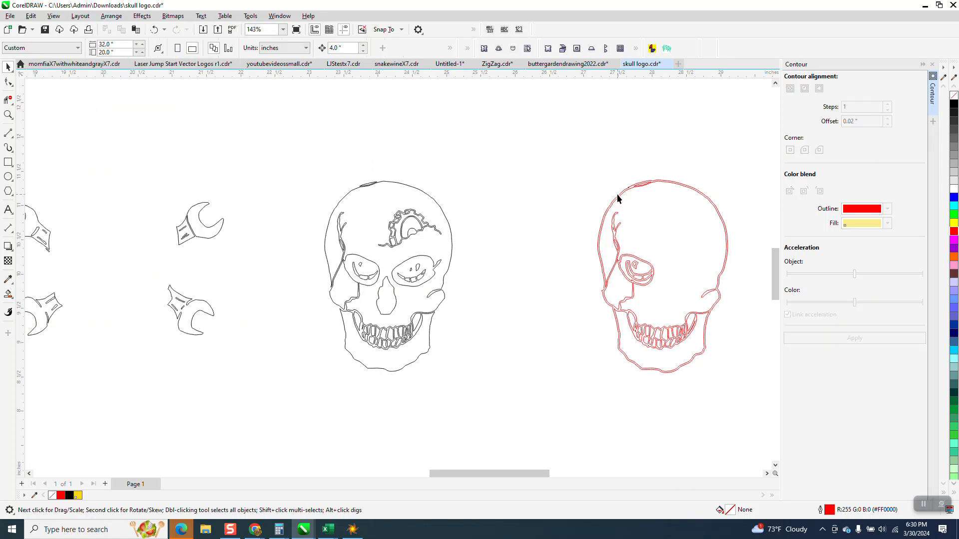
left_click(617, 195)
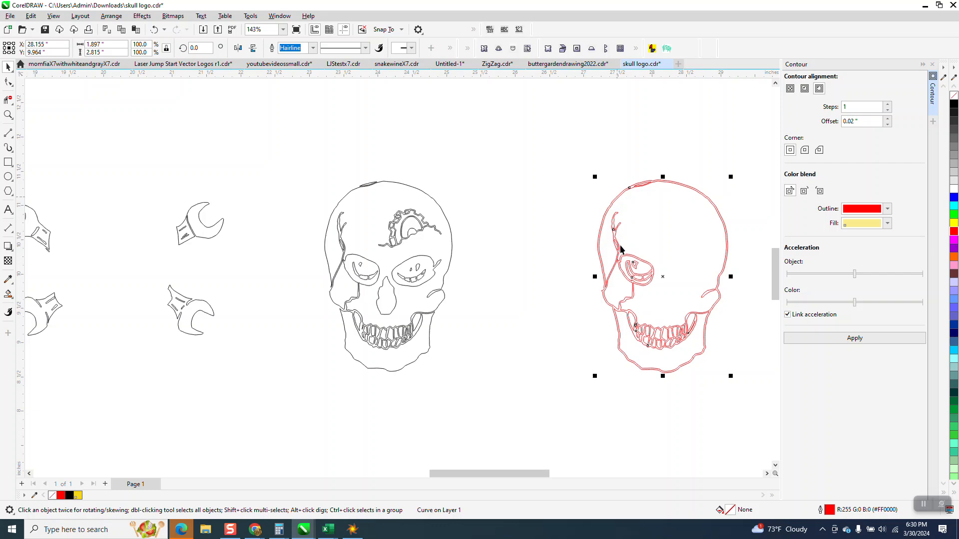
scroll(620, 271, "down", 1)
left_click_drag(652, 307, 652, 98)
scroll(527, 365, "down", 2)
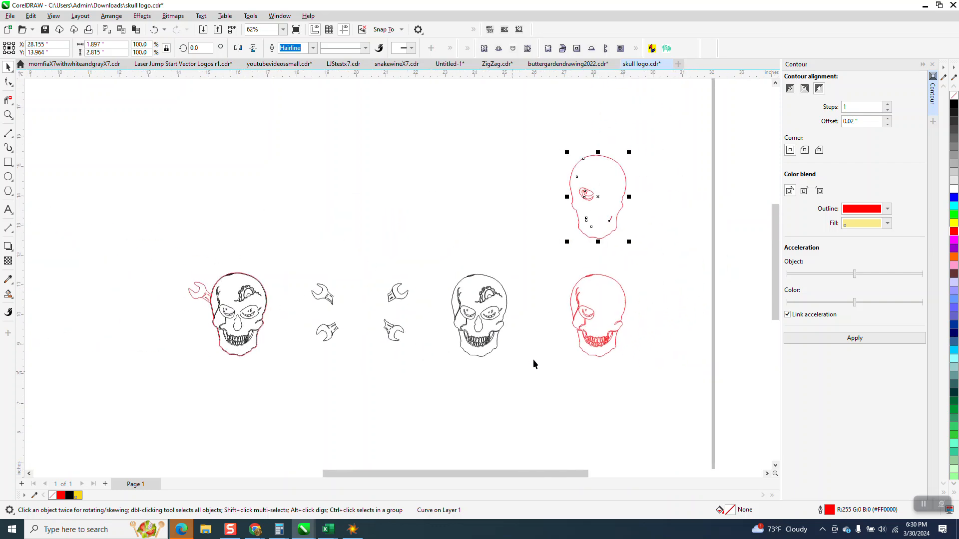
Break the moved contour curve apart and delete the small inner pieces, keeping only the outer skull outline.
left_click(112, 15)
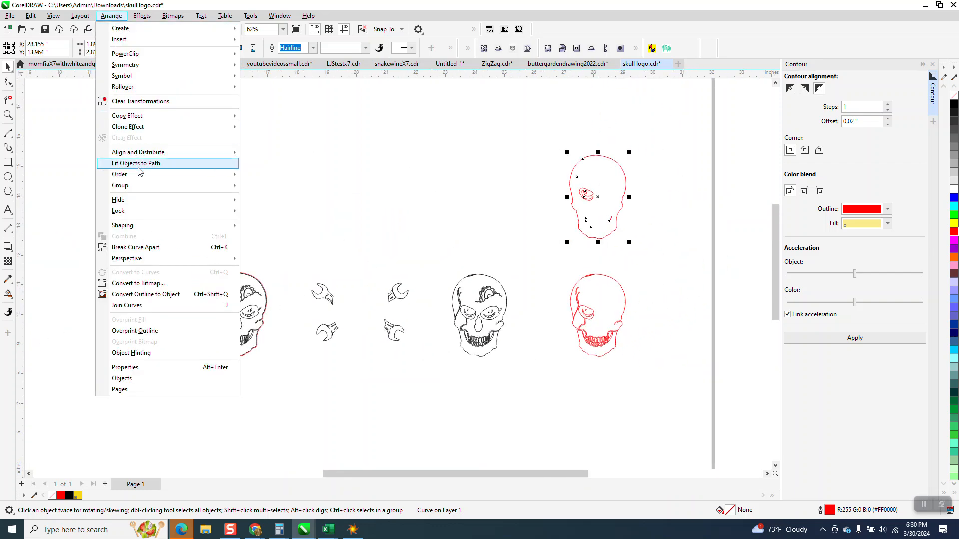
left_click(137, 249)
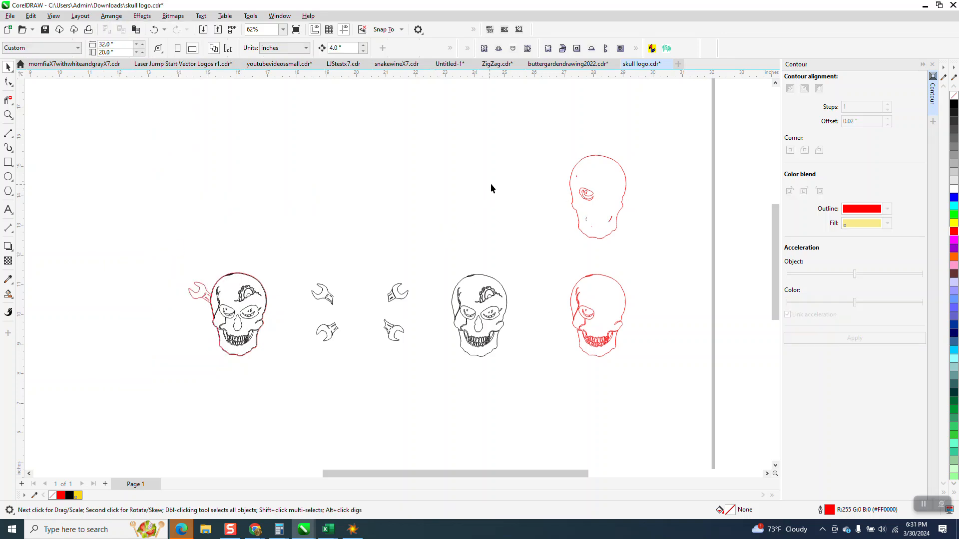
left_click_drag(600, 220, 616, 228)
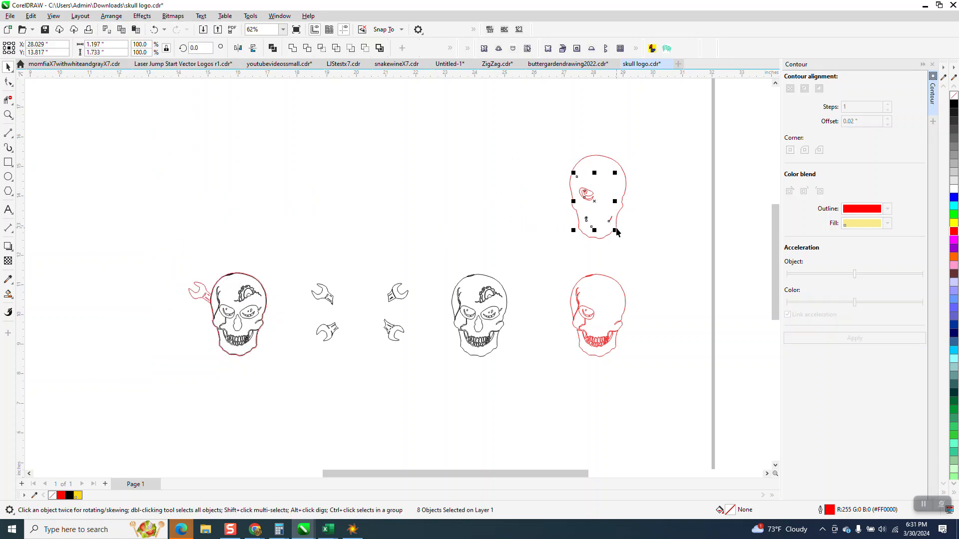
key("Delete")
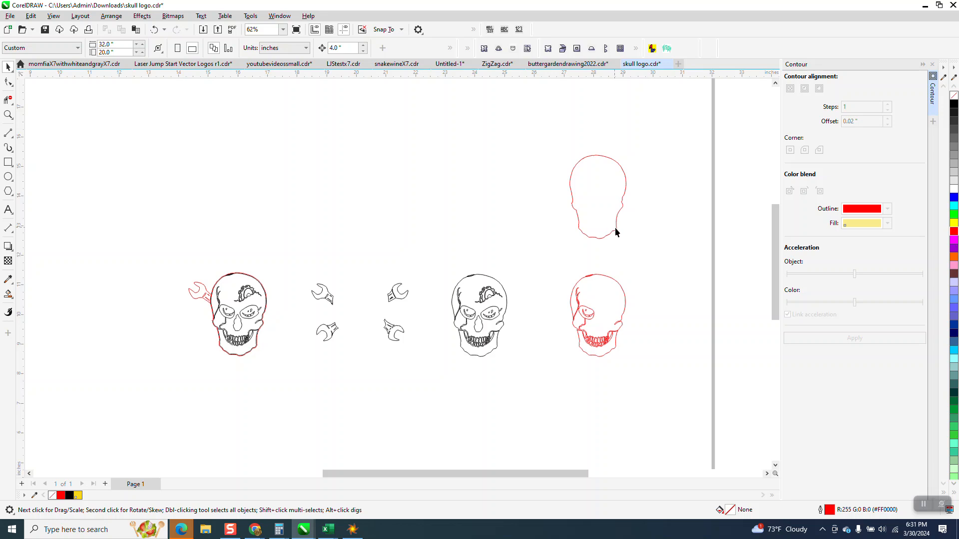
Move the clean red outline 4 inches down and 4 inches left onto the black skull.
left_click(617, 230)
key("Down")
key("Left")
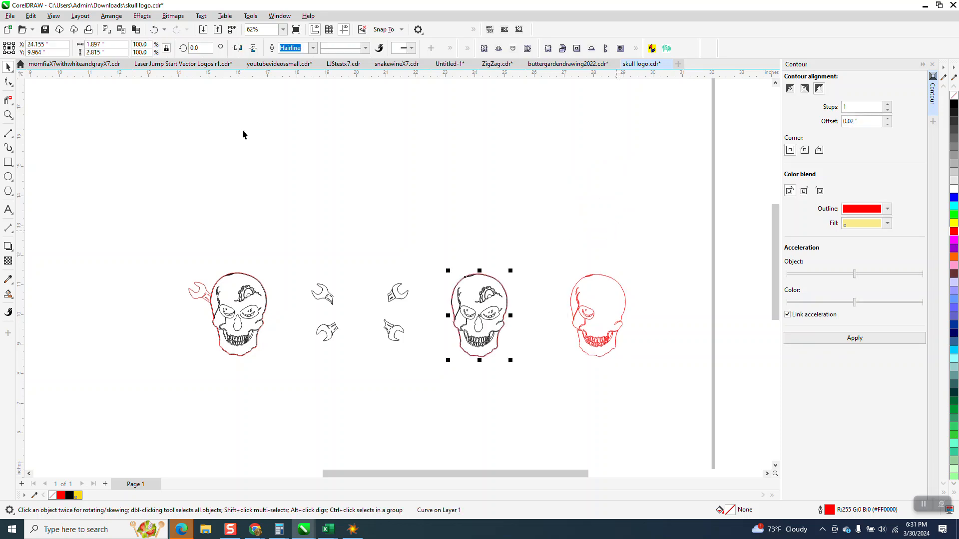
Delete the nodes forming the zigzag kink in the red outline just left of the skull's top highlight.
left_click(8, 114)
left_click_drag(438, 256, 567, 345)
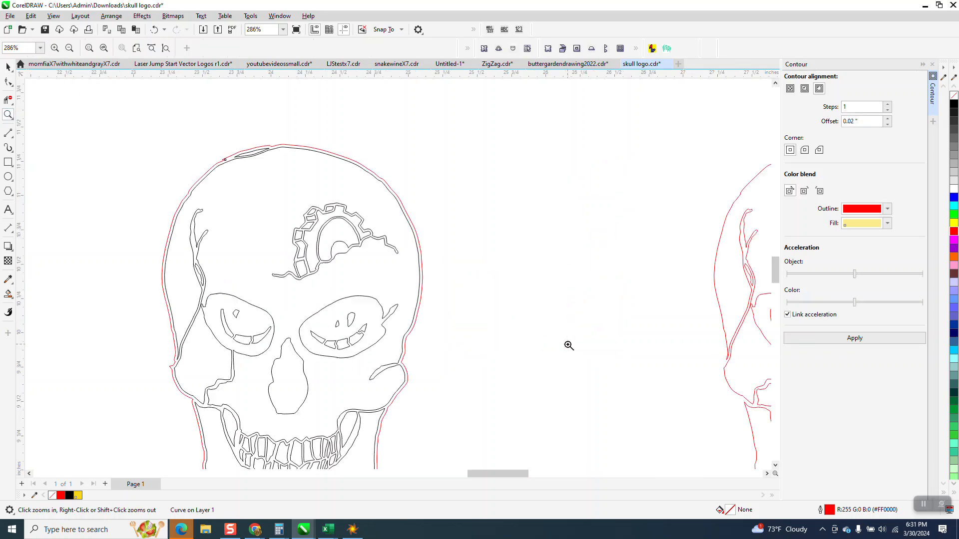
left_click_drag(184, 142, 543, 259)
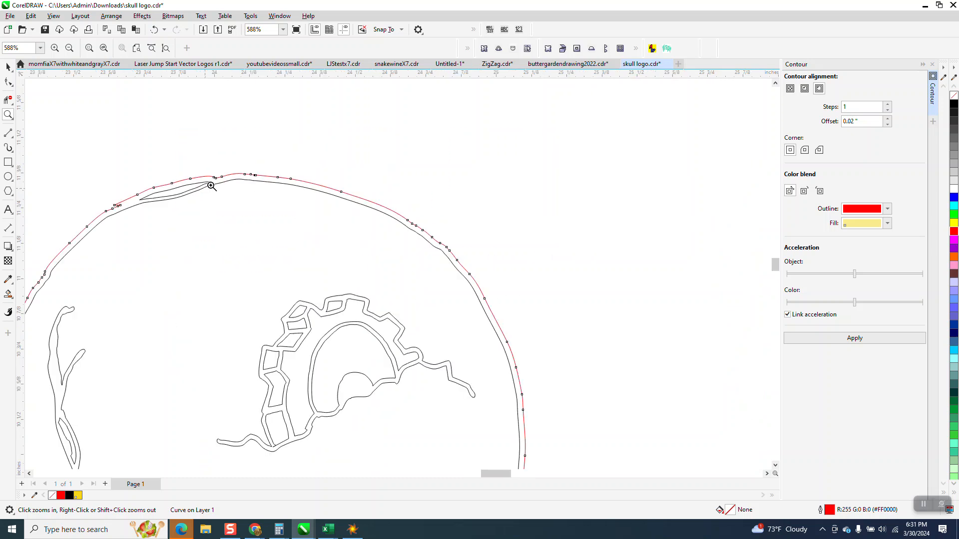
left_click_drag(70, 143, 280, 245)
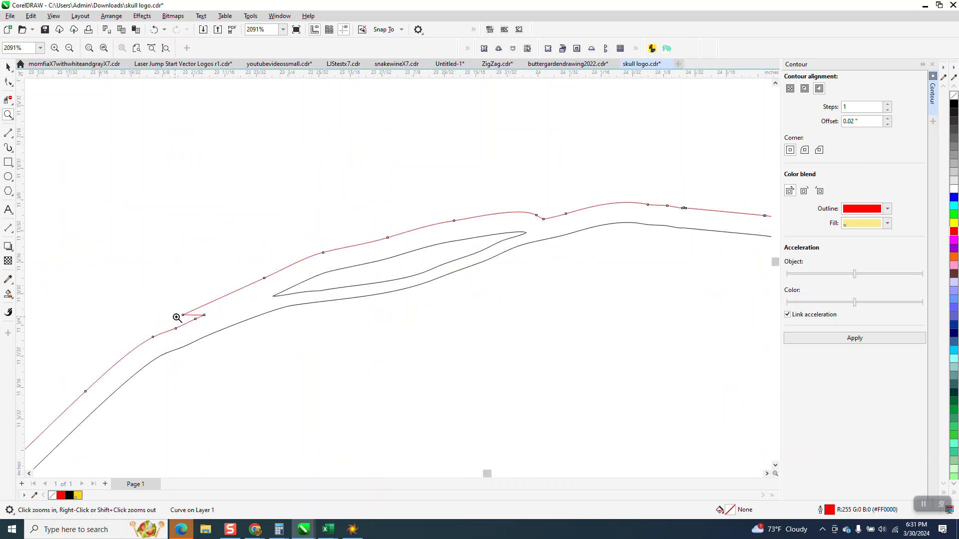
left_click(8, 82)
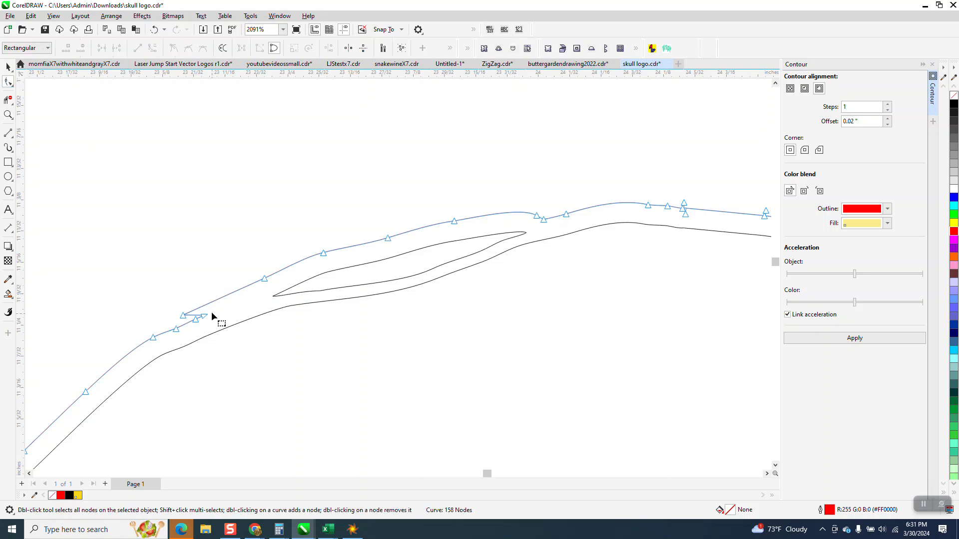
left_click_drag(190, 325, 175, 332)
key("Delete")
Delete the clustered surplus nodes on the red outline just right of the skull's highest point.
scroll(180, 321, "down", 1)
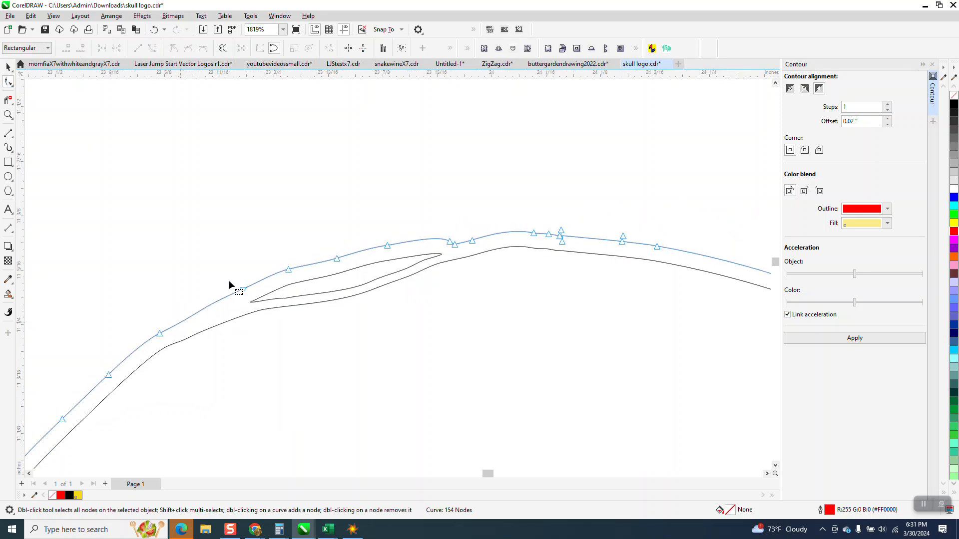
left_click(558, 238)
key("Delete")
left_click(563, 236)
key("Delete")
left_click(563, 234)
key("Delete")
scroll(418, 214, "down", 2)
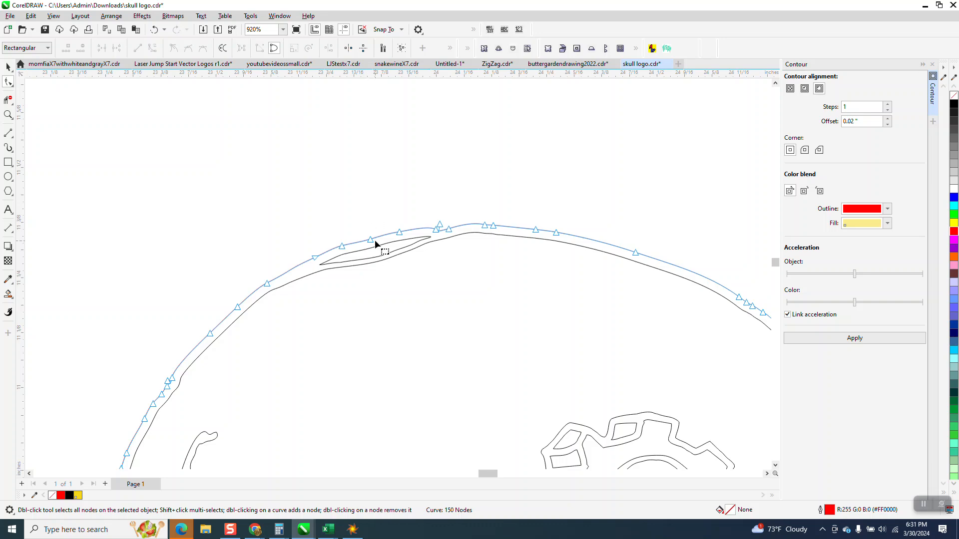
scroll(384, 217, "down", 8)
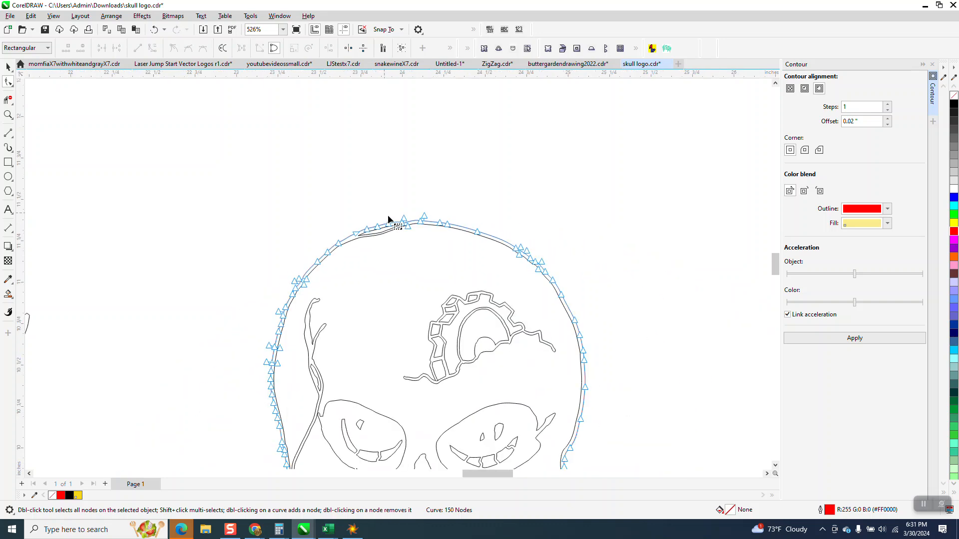
left_click(8, 67)
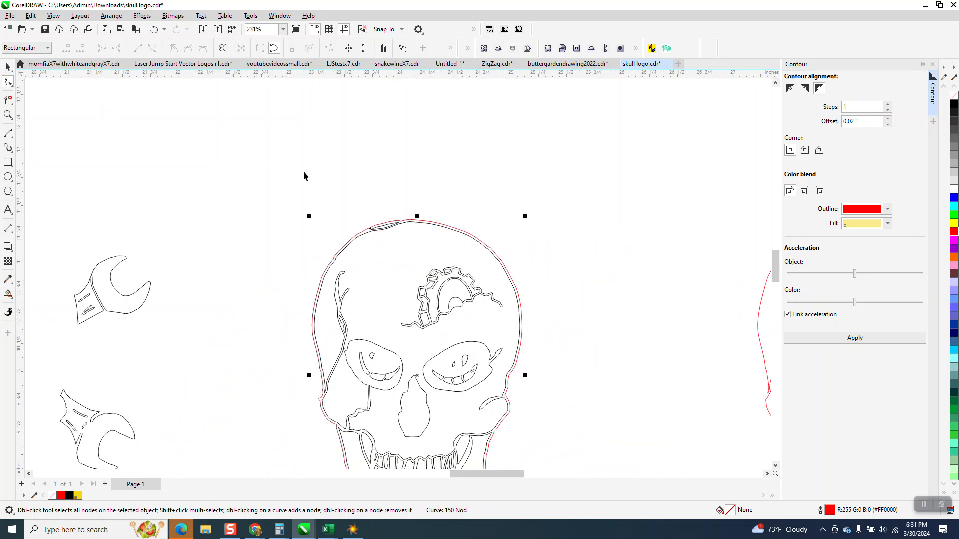
Move the inner detail pieces of the upper-left wrench 4 inches right, beside the skull.
scroll(388, 209, "down", 1)
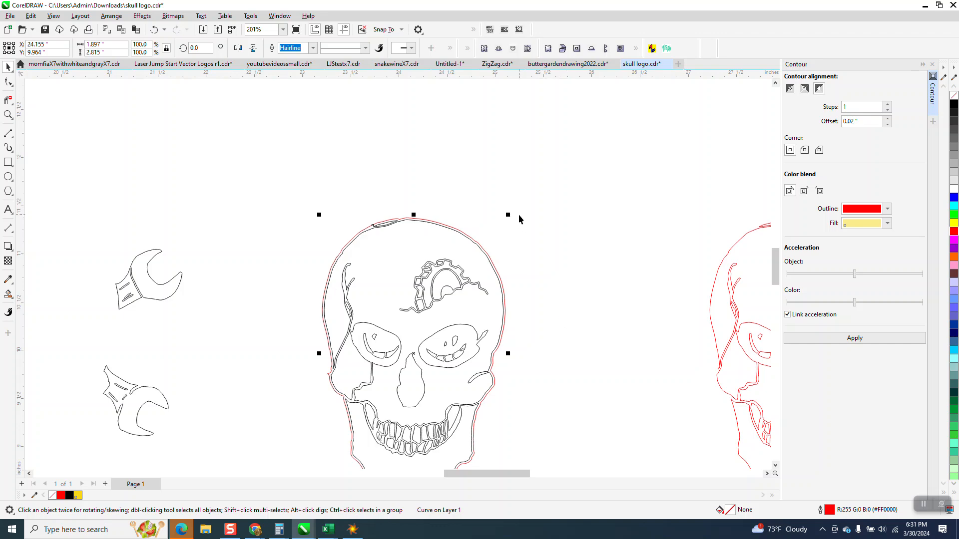
scroll(517, 219, "down", 2)
scroll(548, 239, "down", 1)
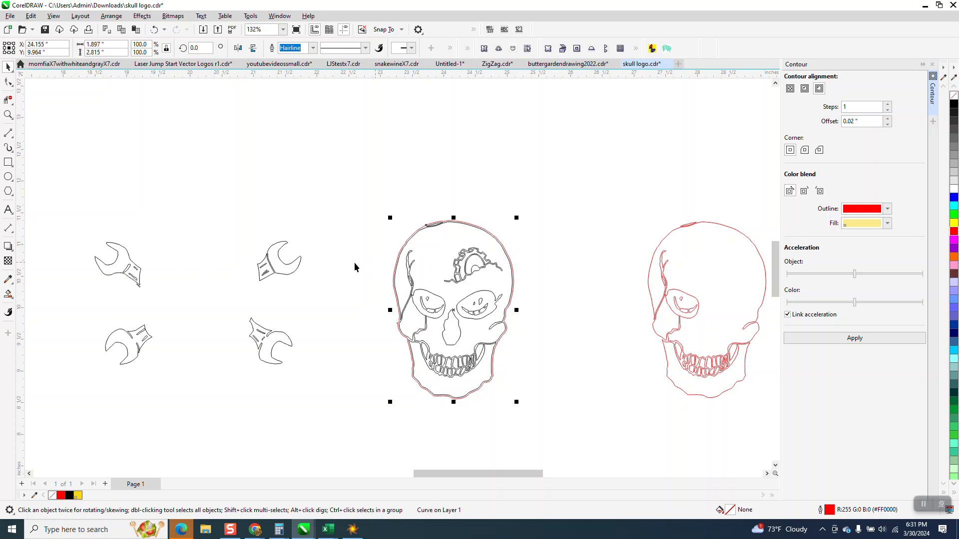
left_click_drag(143, 283, 164, 301)
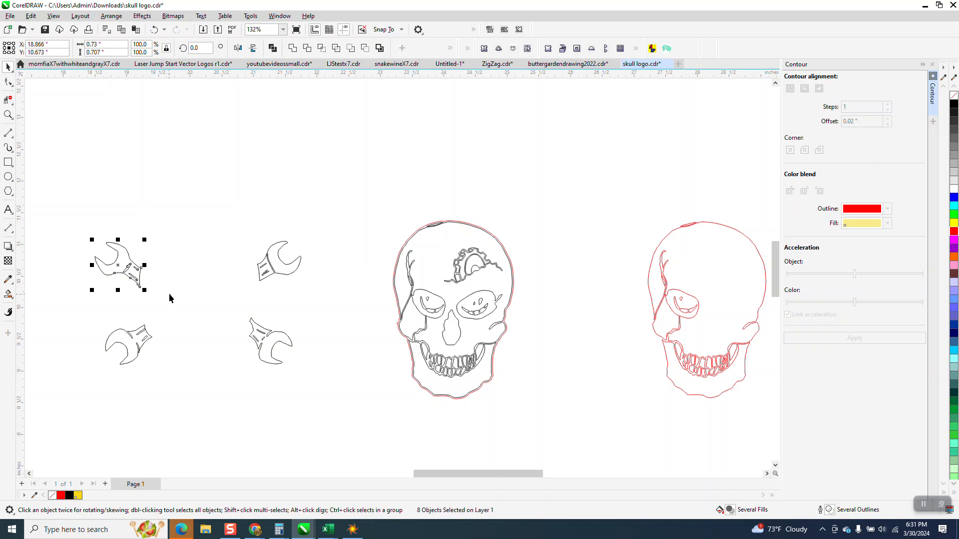
left_click(204, 170)
left_click_drag(125, 301, 120, 301)
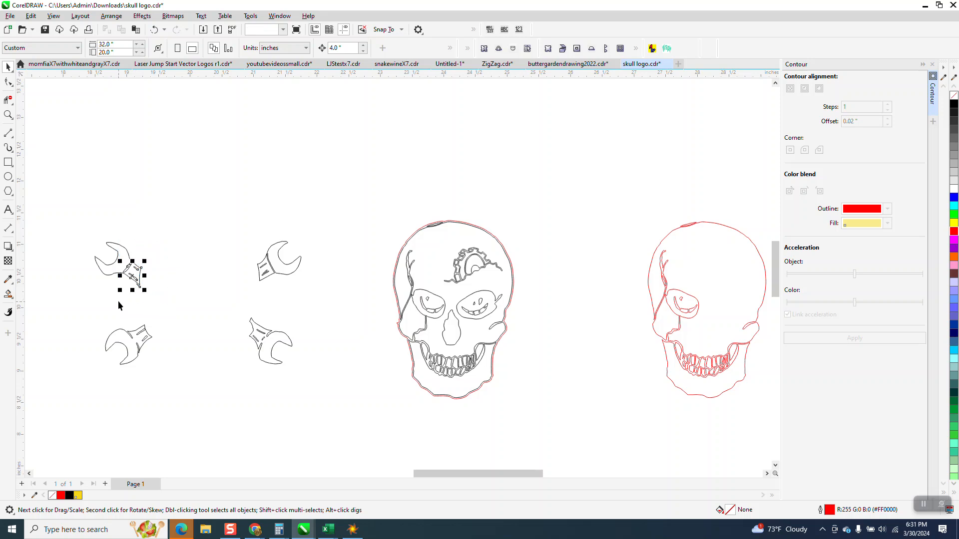
key("Right")
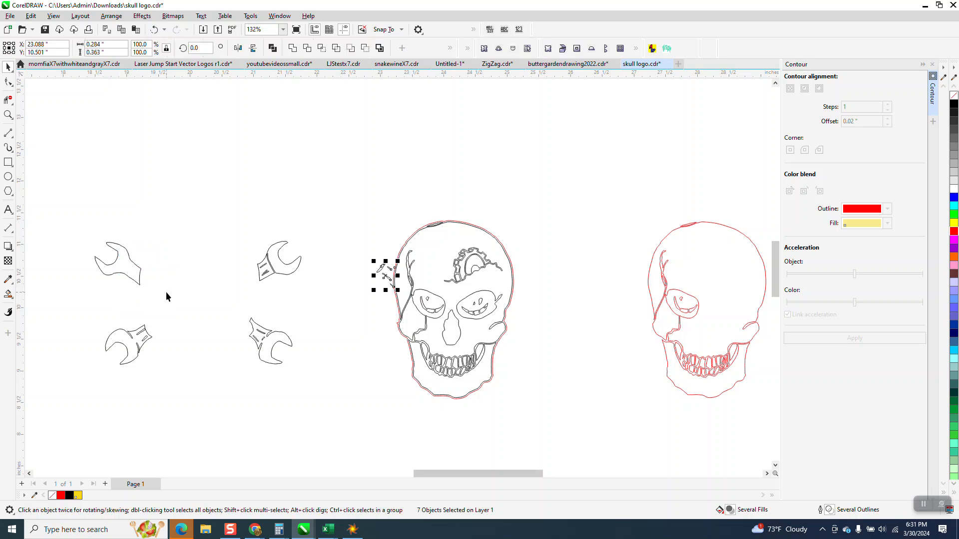
Apply a one-step 0.02-inch outside contour with a red outline to the upper-left wrench curve.
left_click_drag(84, 223, 178, 303)
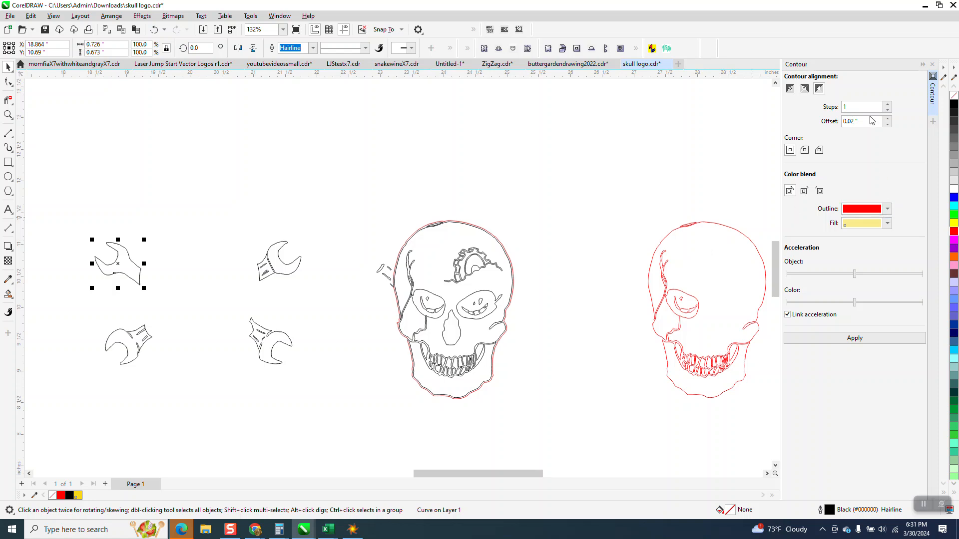
left_click(854, 340)
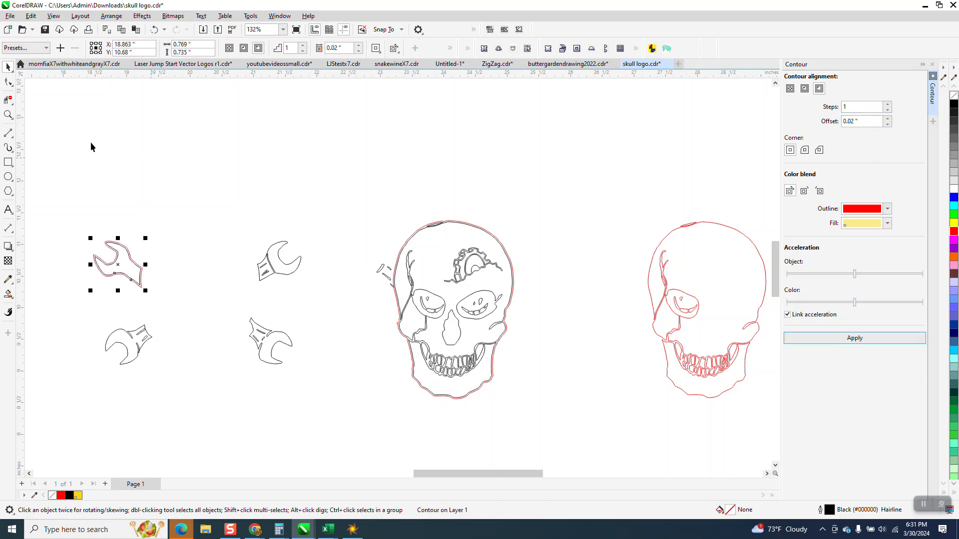
left_click(8, 115)
left_click_drag(70, 212, 241, 328)
left_click(8, 66)
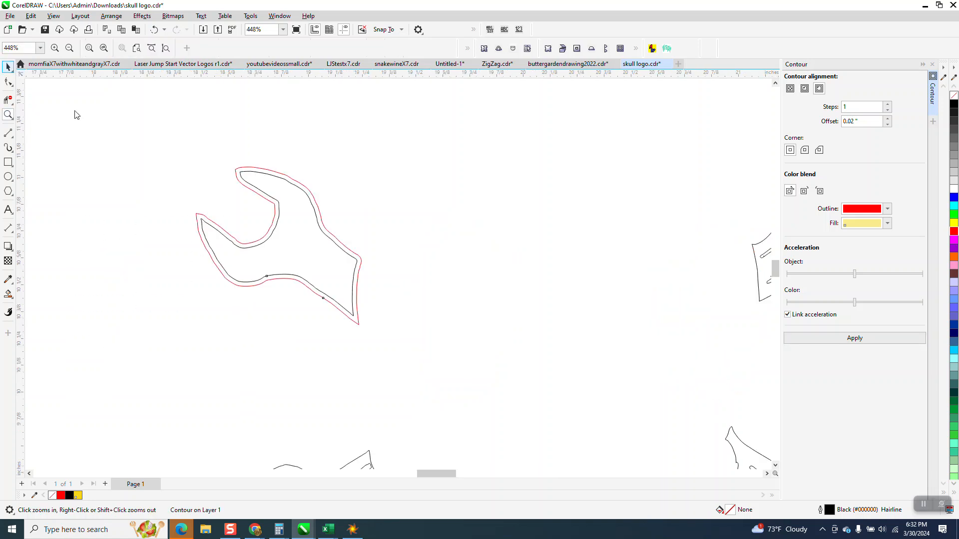
left_click_drag(176, 187, 420, 346)
left_click(8, 114)
left_click_drag(160, 156, 415, 332)
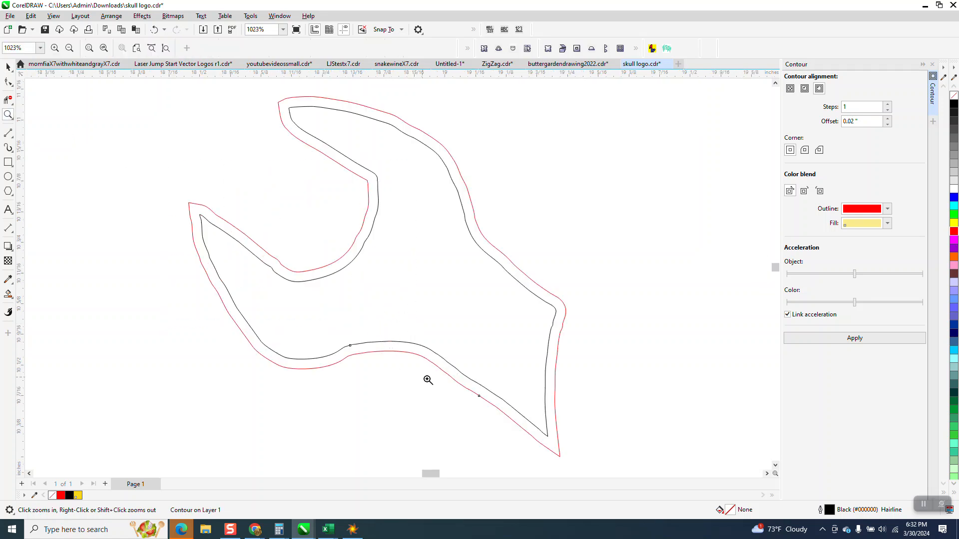
left_click(8, 66)
Break the wrench contour apart and move the original black wrench curve 4 inches up.
scroll(213, 260, "down", 3)
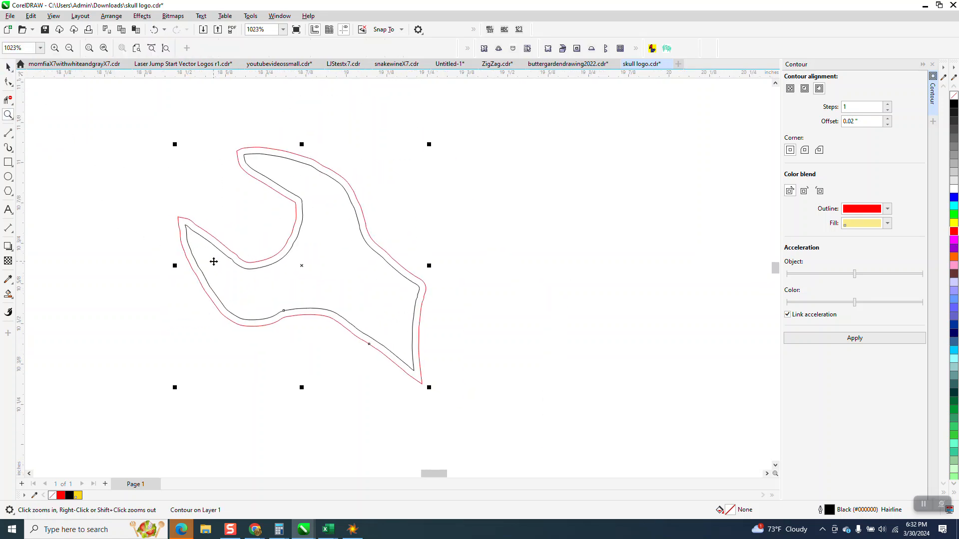
left_click(111, 15)
left_click(126, 248)
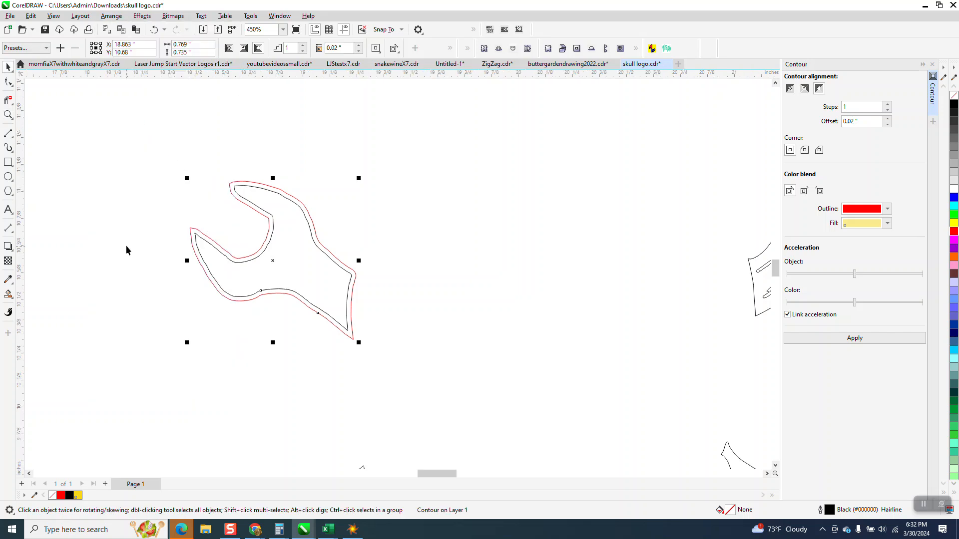
left_click(324, 290)
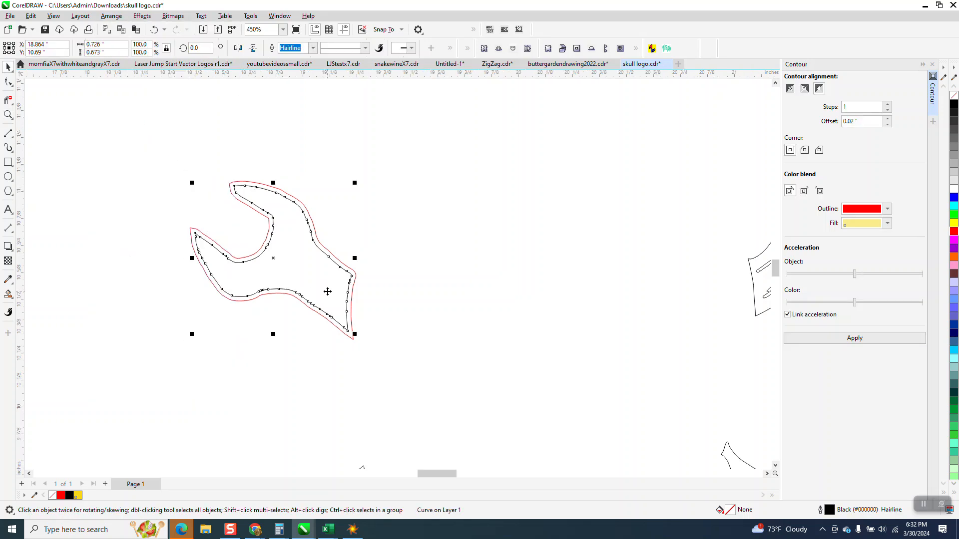
scroll(351, 308, "down", 1)
scroll(382, 310, "down", 2)
key("Down")
Move the red wrench outline 4 inches right so it meets the skull's upper-left side.
left_click(359, 300)
key("Down")
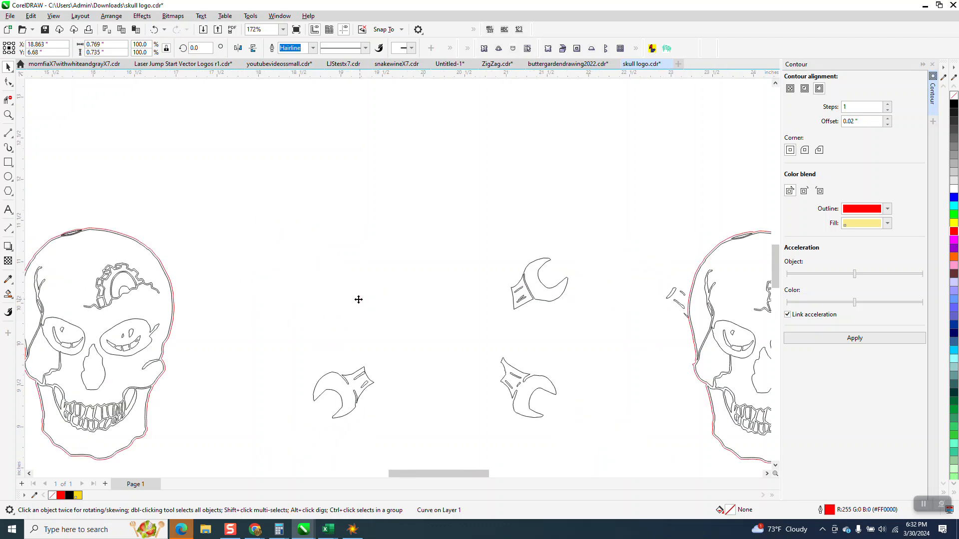
key("Up")
key("Right")
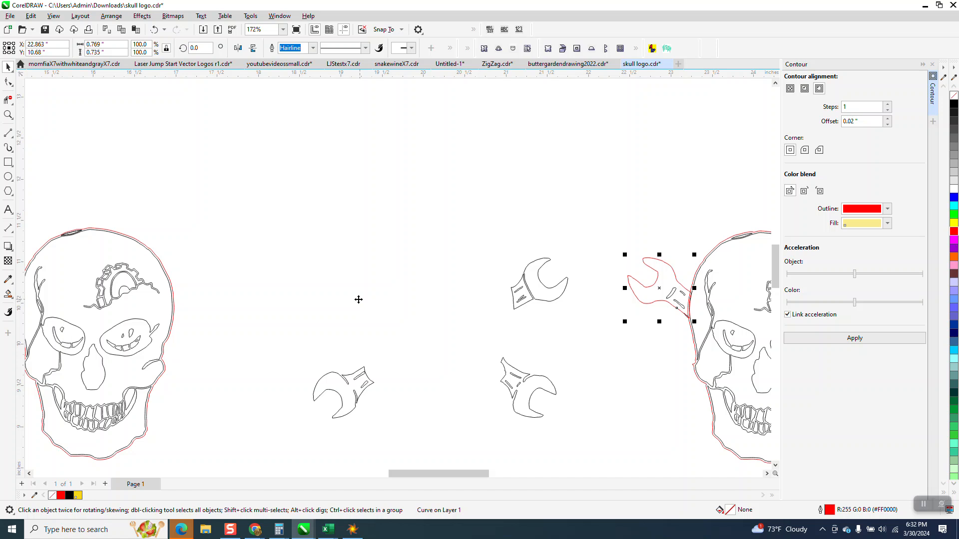
Delete the upper segment of the red wrench outline that overlaps the skull with Virtual Segment Delete.
left_click(8, 114)
left_click_drag(631, 257, 719, 359)
left_click(8, 67)
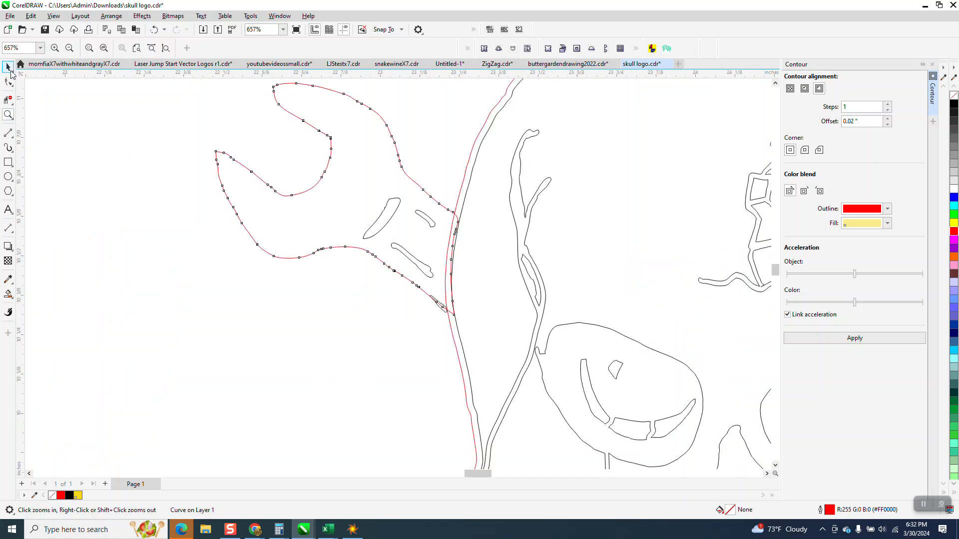
left_click(8, 116)
left_click_drag(406, 193, 535, 356)
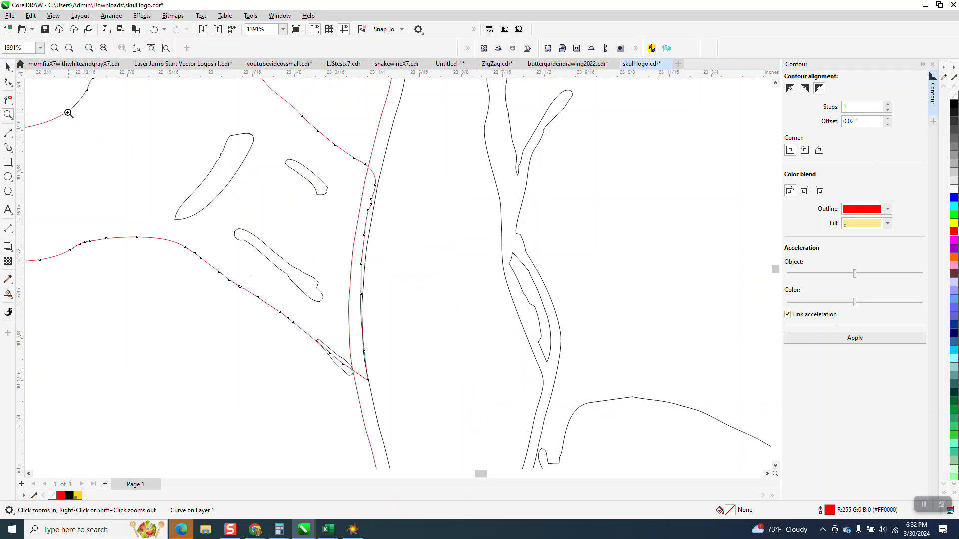
left_click(8, 100)
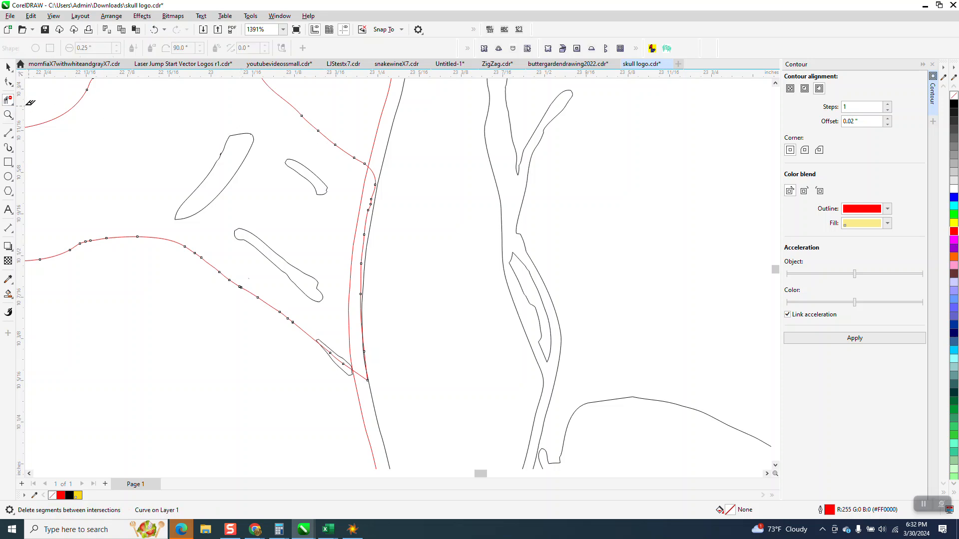
left_click(373, 167)
Undo the sweeping segment deletion and delete only the small black sliver at the wrench handle's lower tip.
left_click_drag(316, 356, 358, 385)
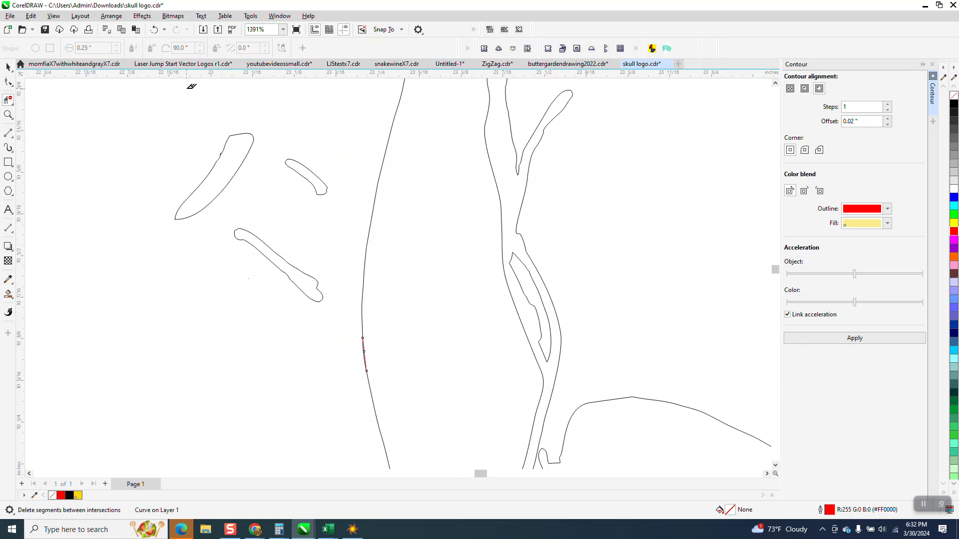
left_click(154, 30)
left_click(341, 354)
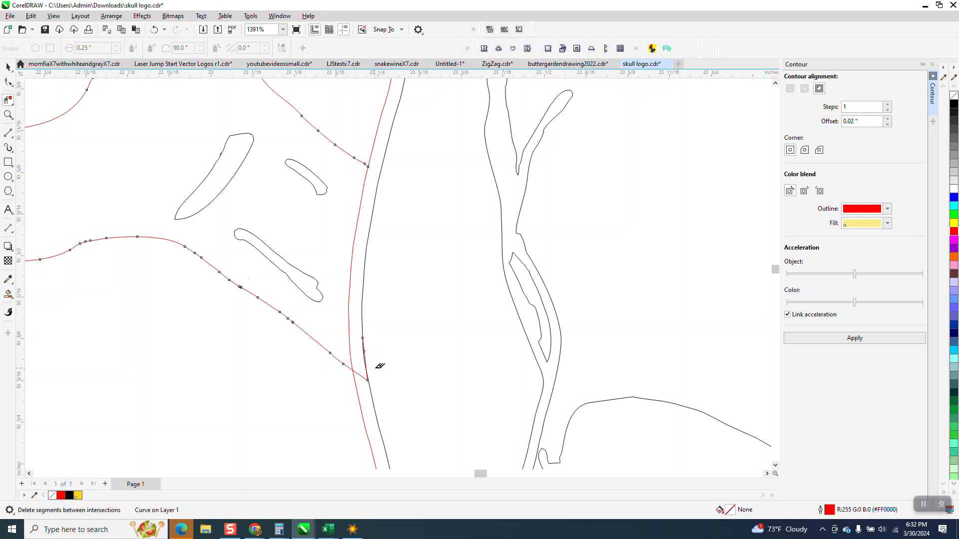
Delete the leftover wrench outline segments extending past the skull's red outline at the handle's lower tip.
left_click(365, 351)
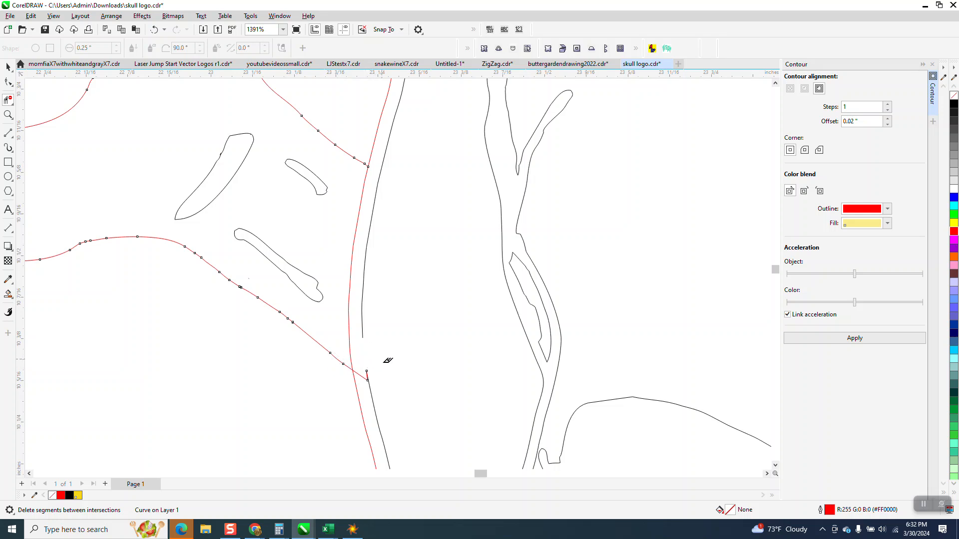
left_click(154, 29)
left_click(8, 115)
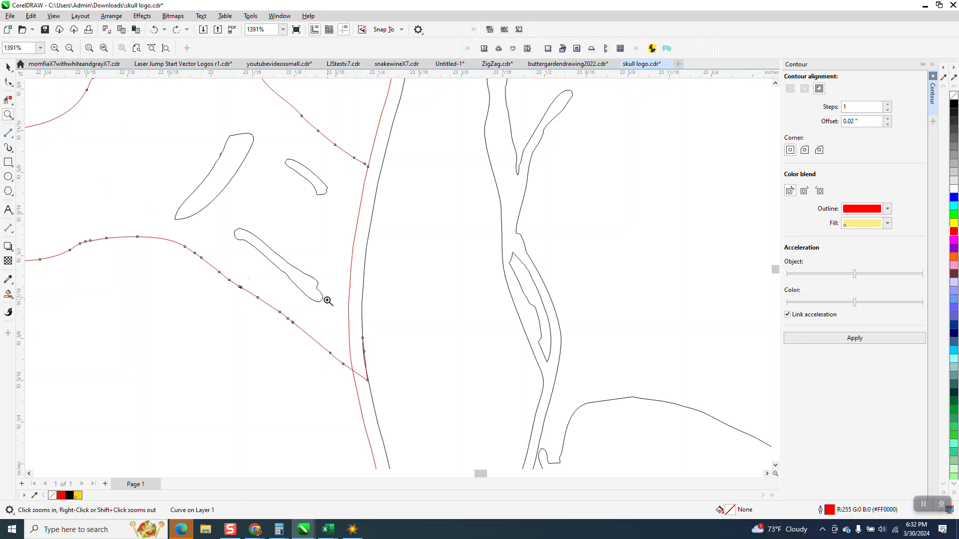
left_click(420, 407)
left_click(8, 100)
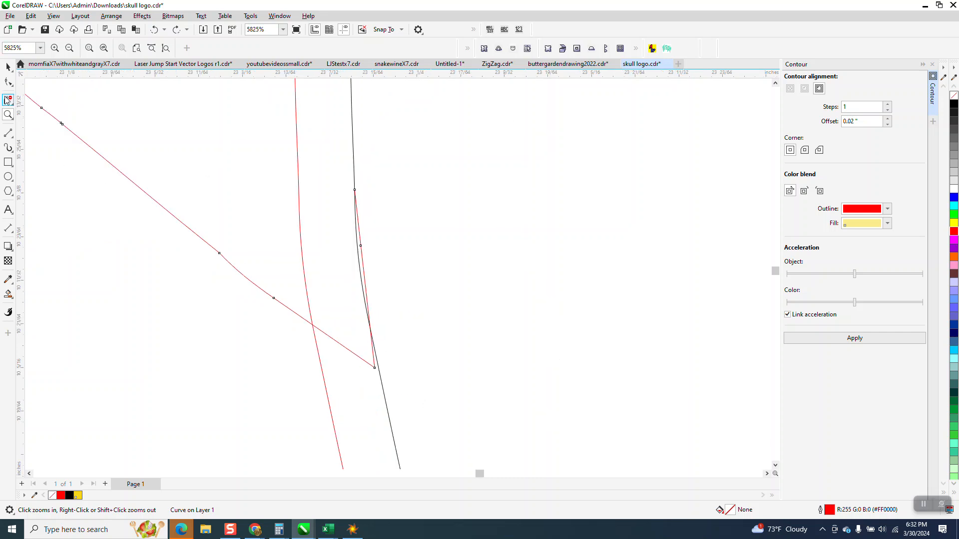
left_click(366, 266)
left_click(375, 360)
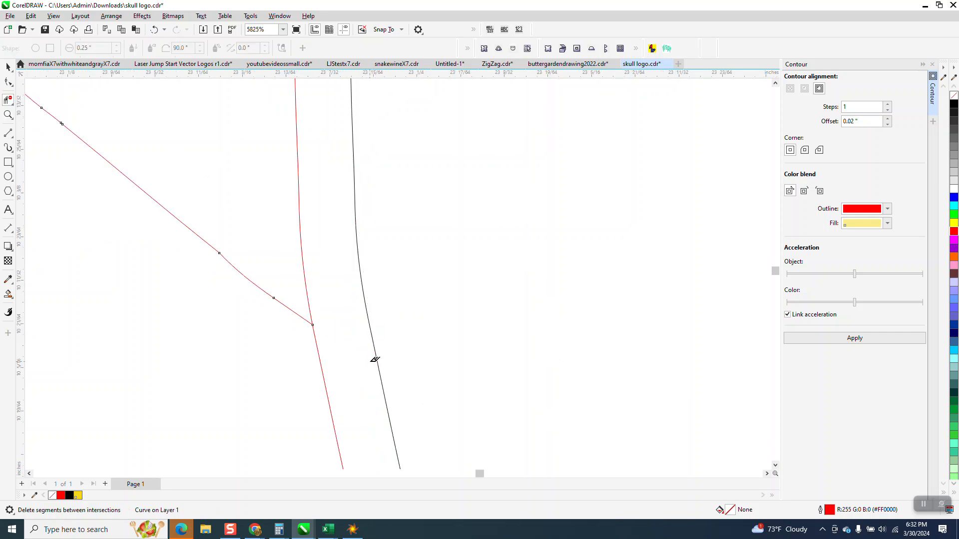
Set the Smart Fill colour to blue from the RGB Palette.
scroll(372, 362, "down", 4)
scroll(352, 299, "down", 1)
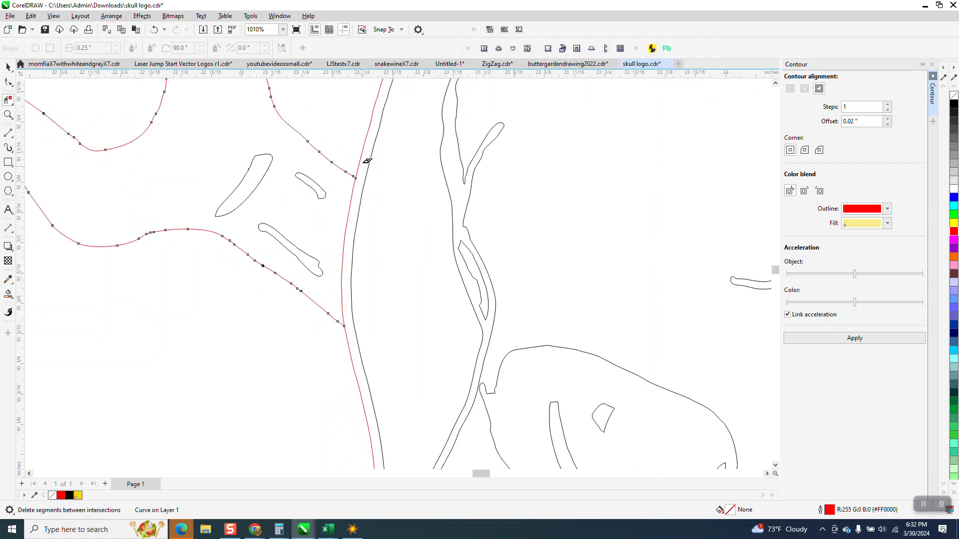
scroll(414, 238, "down", 3)
scroll(462, 269, "down", 4)
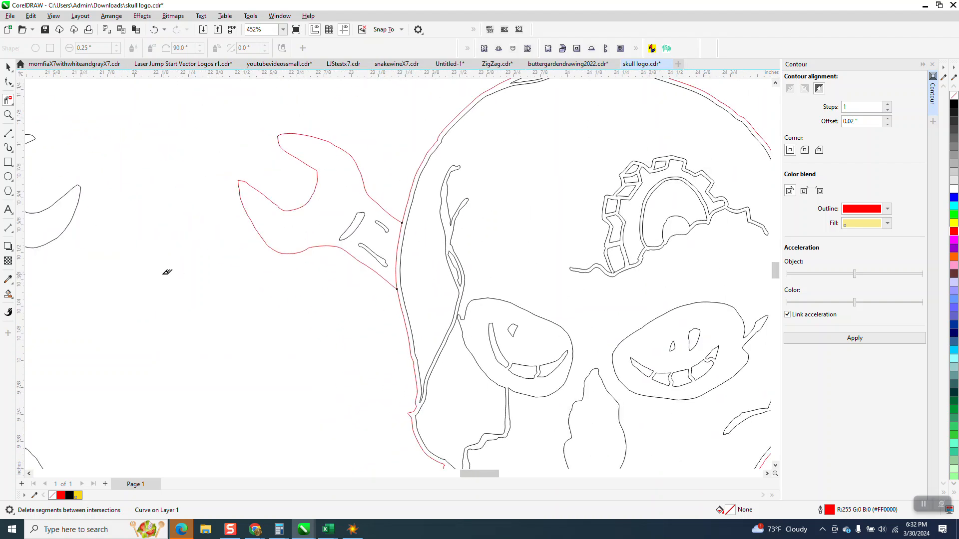
scroll(342, 325, "down", 2)
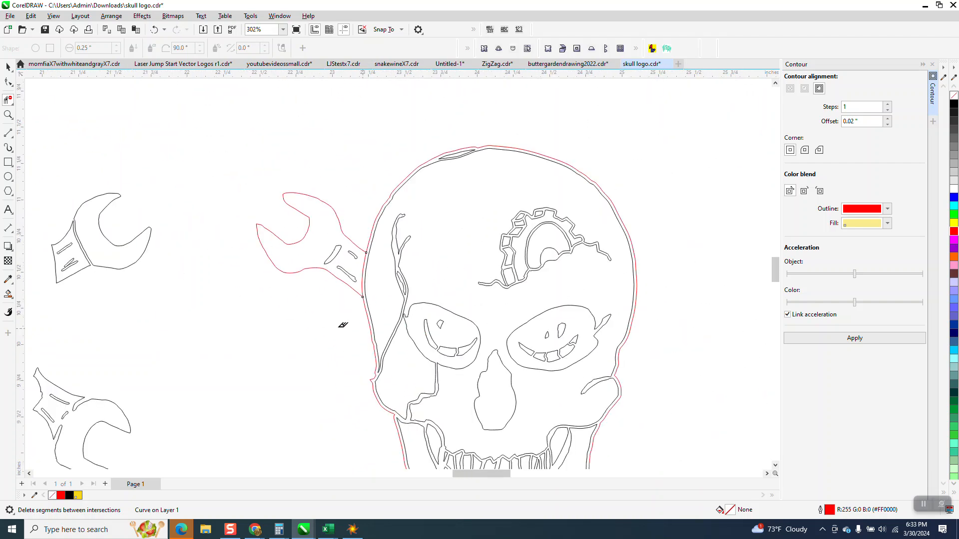
left_click(9, 296)
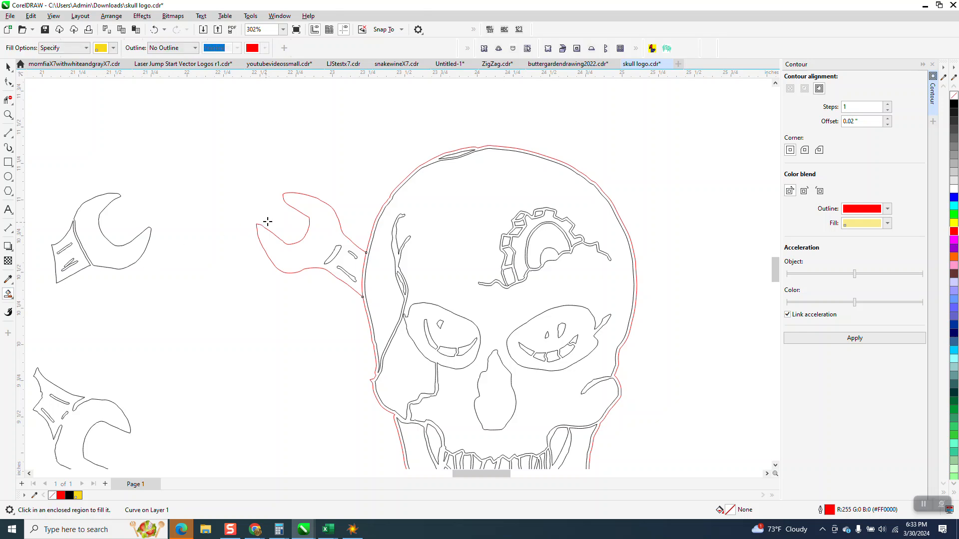
left_click(113, 48)
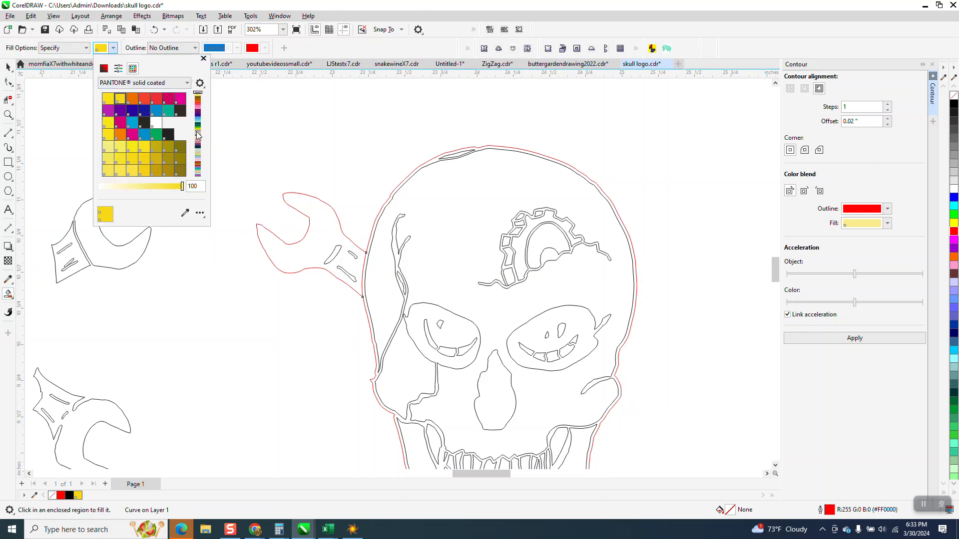
left_click(188, 83)
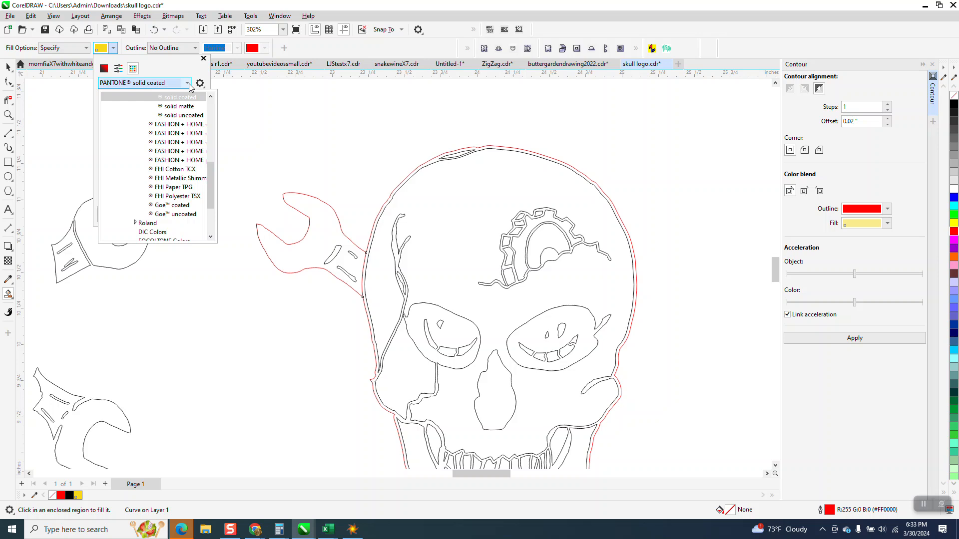
left_click(211, 189)
left_click_drag(211, 190, 211, 208)
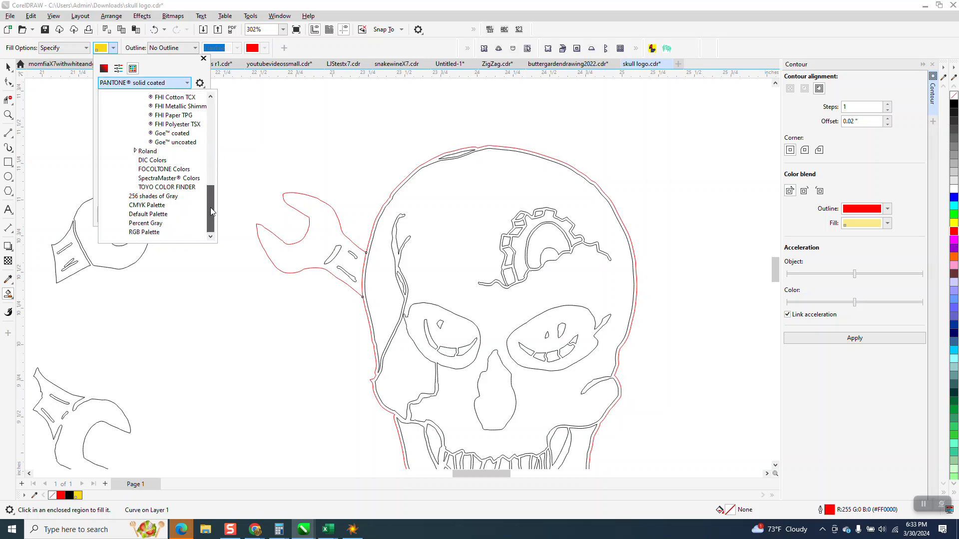
left_click(163, 235)
left_click(147, 101)
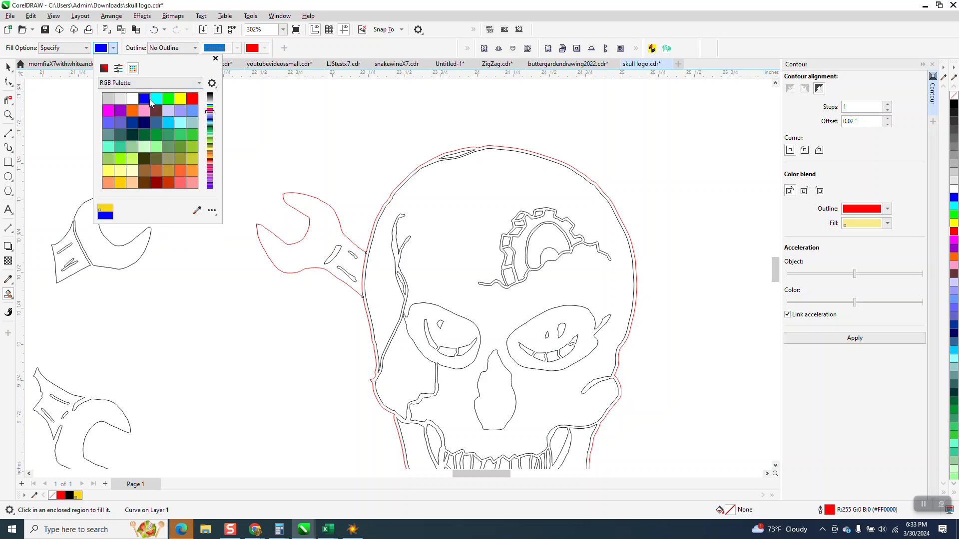
Smart-fill the trimmed wrench area in blue and move the filled shape 4 inches up.
left_click(314, 209)
left_click(314, 209)
scroll(371, 278, "down", 2)
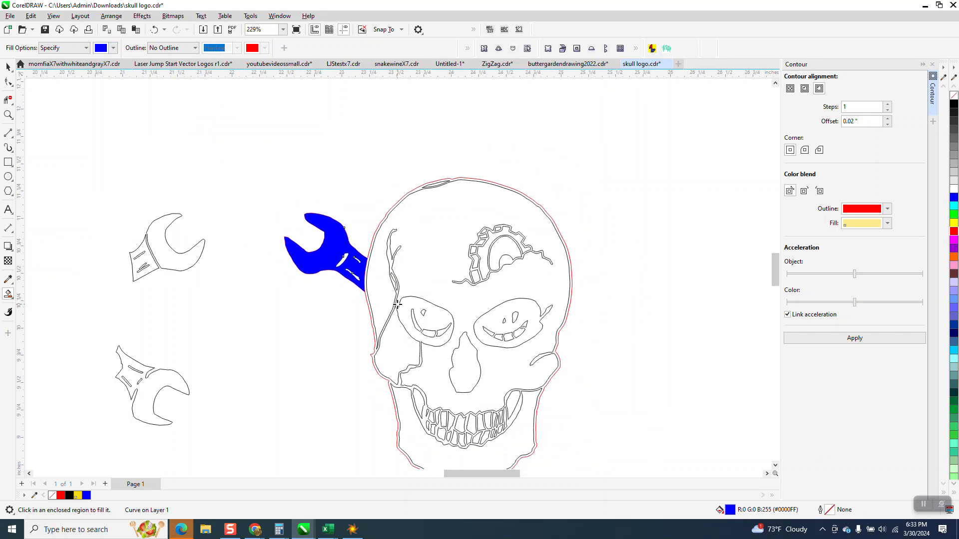
key("ctrl+z")
Move the red wrench outline and its detail pieces 8 inches left onto the other black skull.
scroll(400, 304, "down", 1)
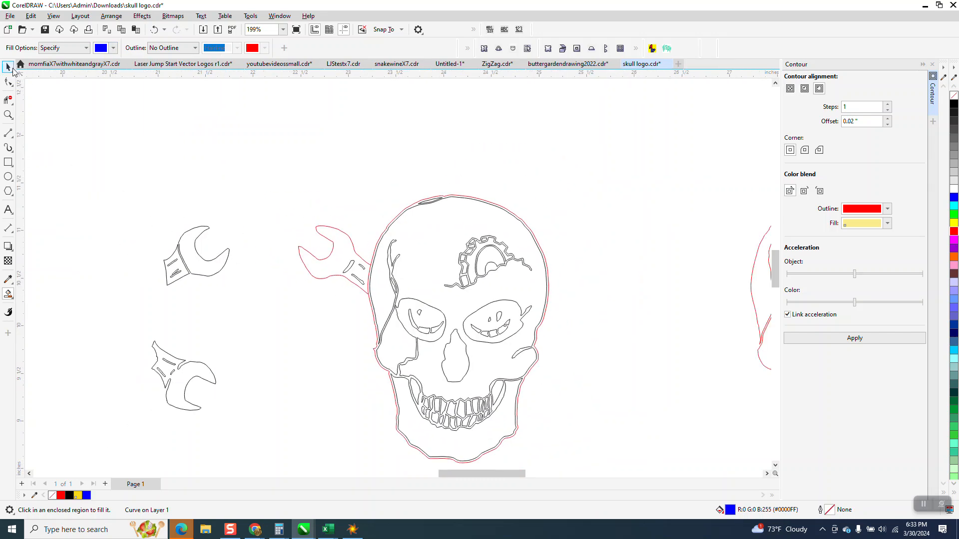
left_click(11, 68)
left_click_drag(349, 283, 375, 312)
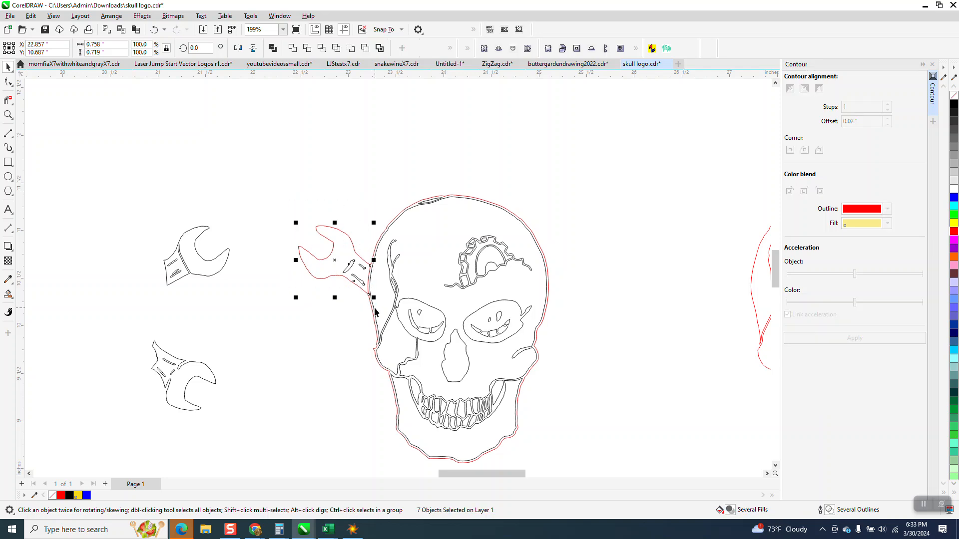
left_click(349, 312)
scroll(349, 314, "down", 3)
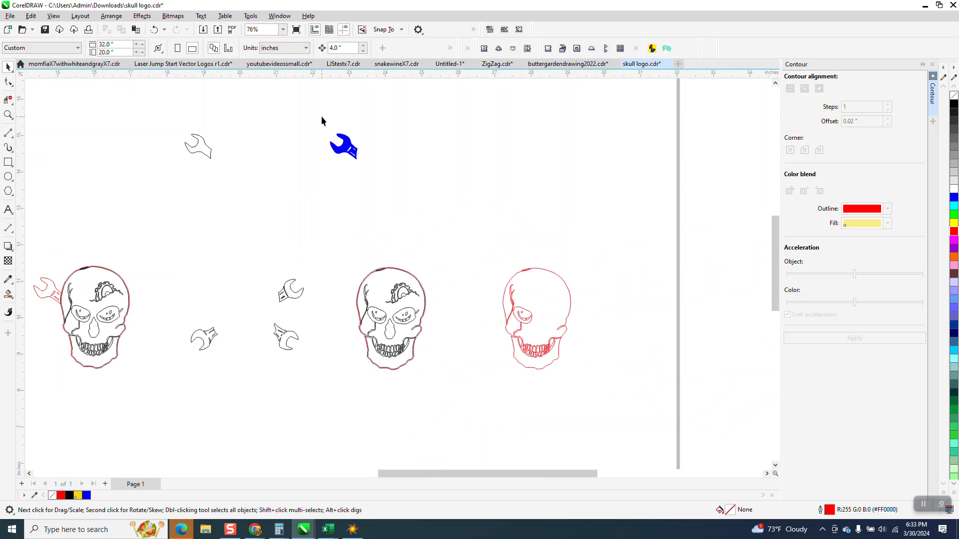
Remove the fill from the blue wrench shape and give it a red outline.
left_click_drag(387, 193, 389, 195)
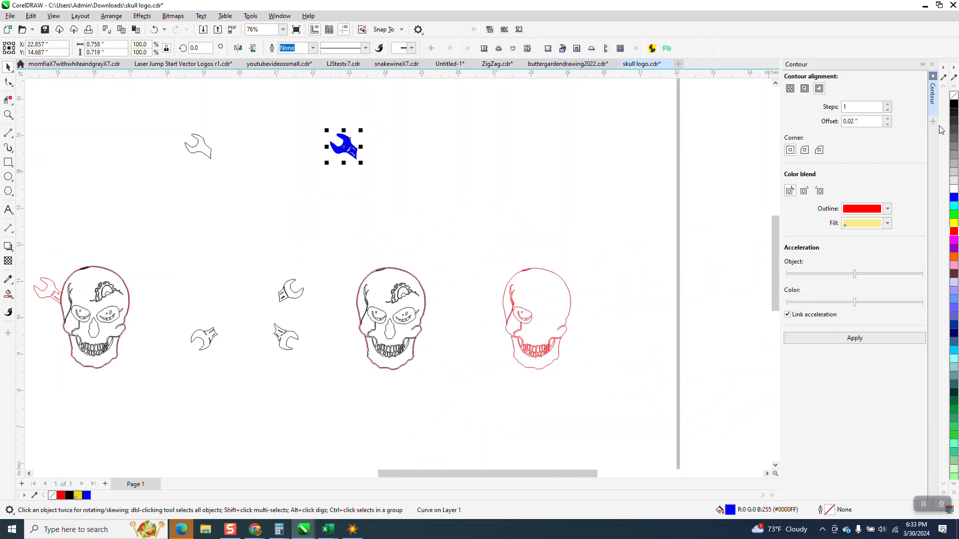
left_click(954, 95)
right_click(953, 235)
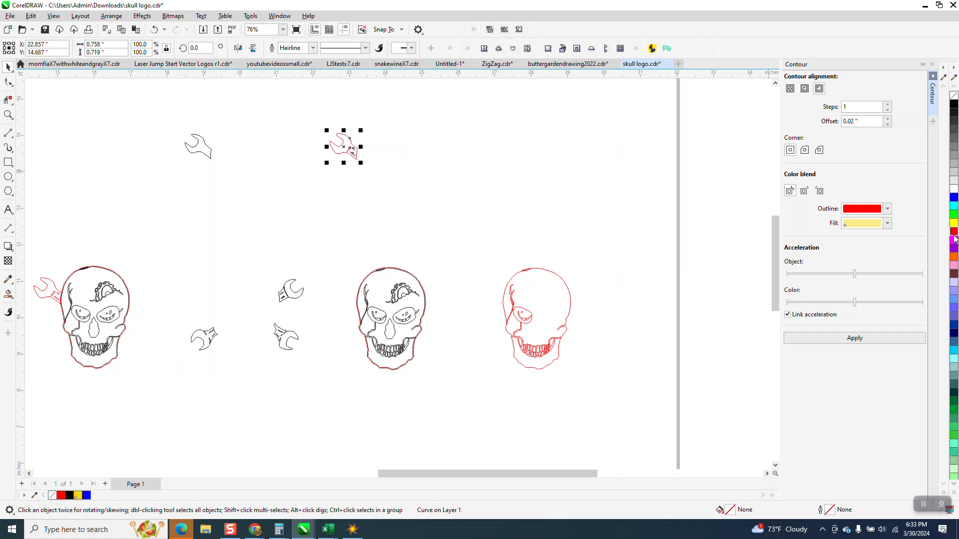
Move the red wrench outline and its detail pieces 4 inches down against the black skull.
key("Down")
left_click(8, 114)
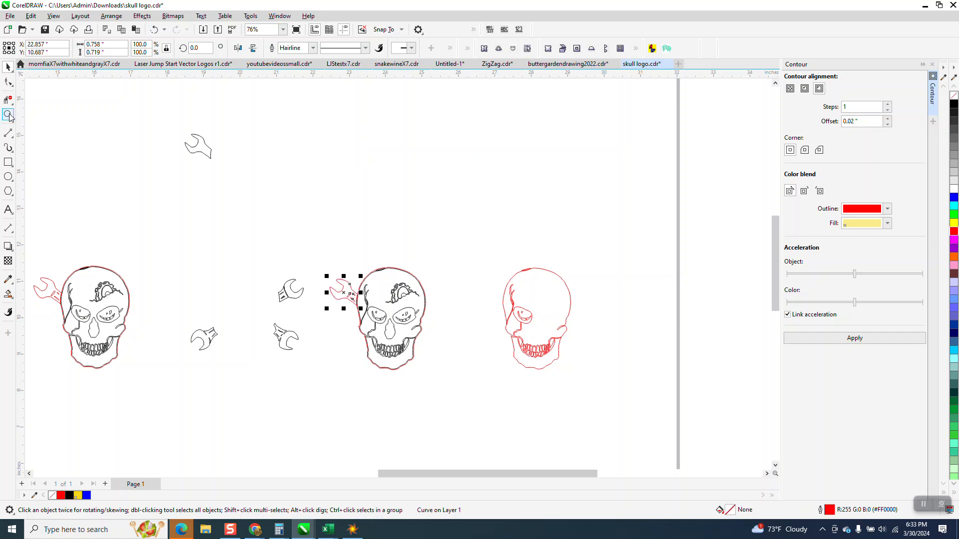
left_click_drag(300, 268, 456, 344)
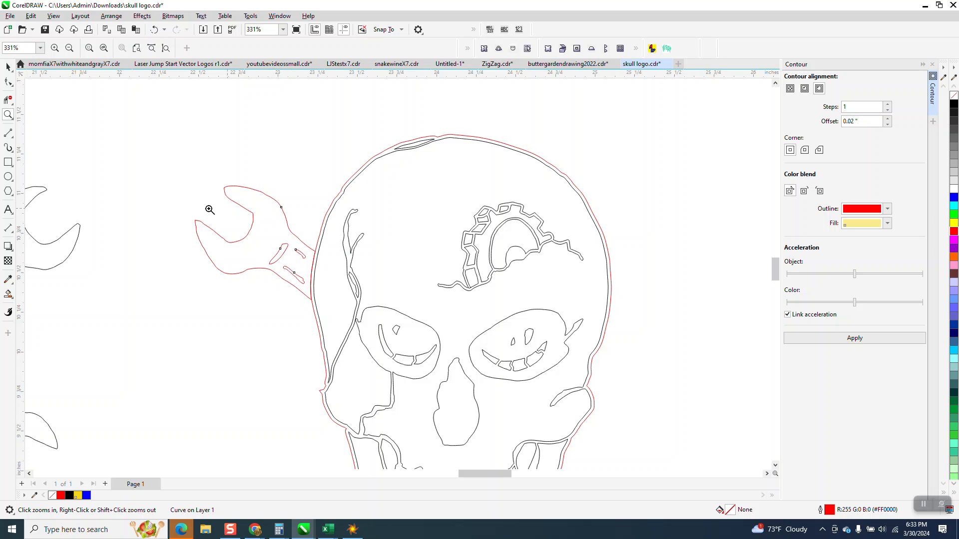
left_click(8, 66)
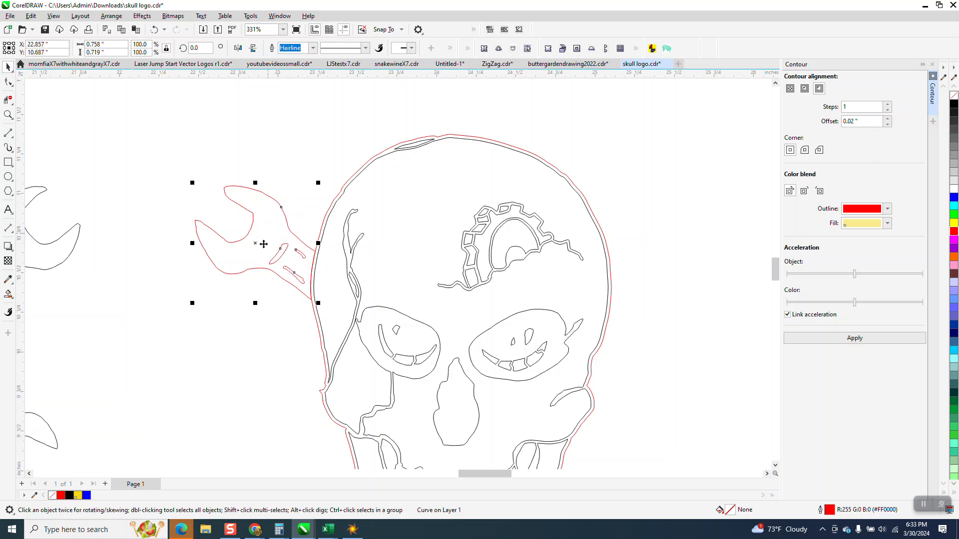
left_click_drag(258, 244, 245, 241)
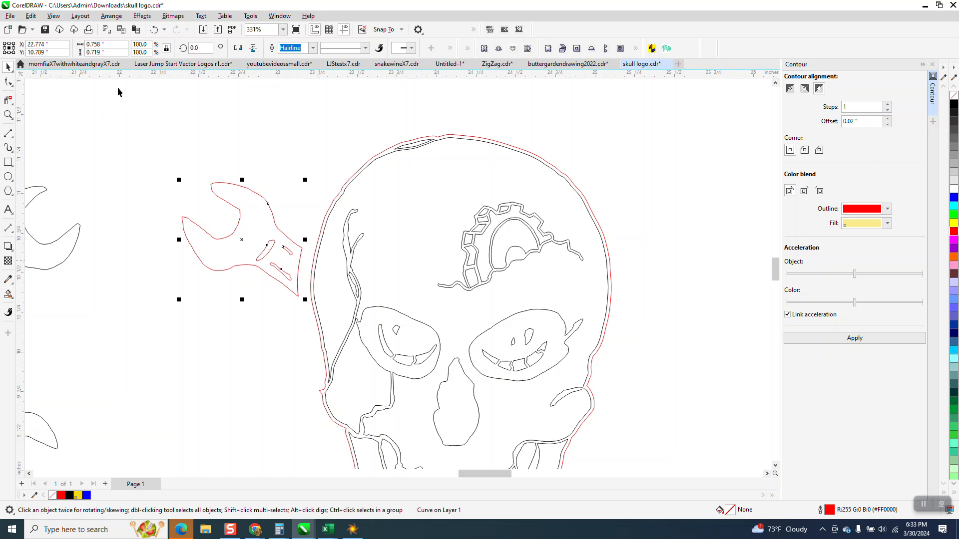
left_click(154, 29)
Create a boundary outline around all pieces of the upper right-facing black wrench and move it 4 inches left beside the first skull.
scroll(260, 199, "down", 2)
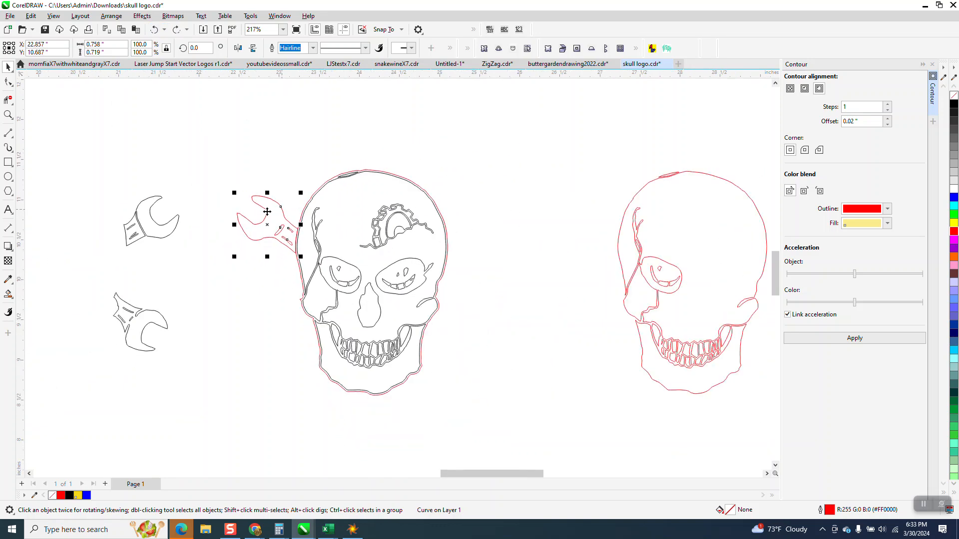
left_click(8, 115)
left_click_drag(100, 175, 228, 258)
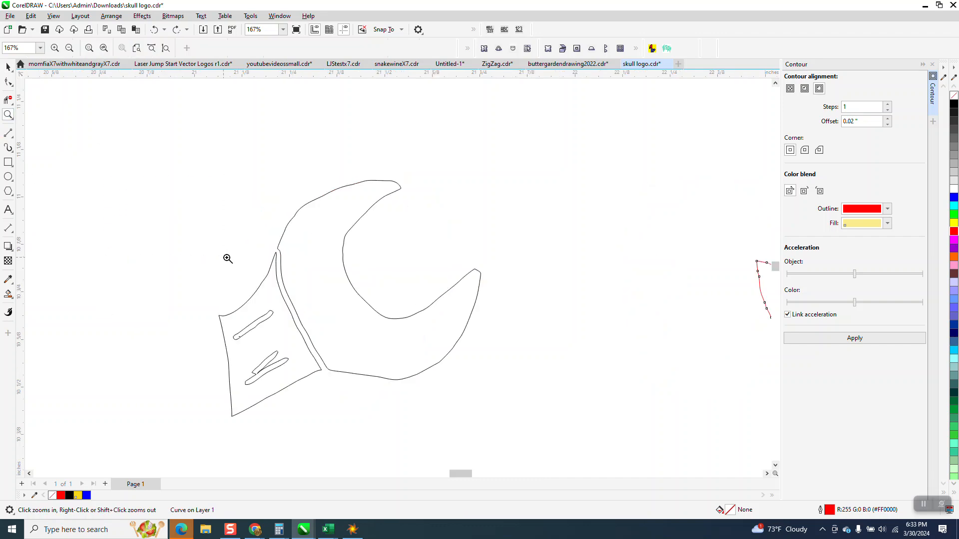
right_click(293, 265)
right_click(291, 266)
right_click(292, 267)
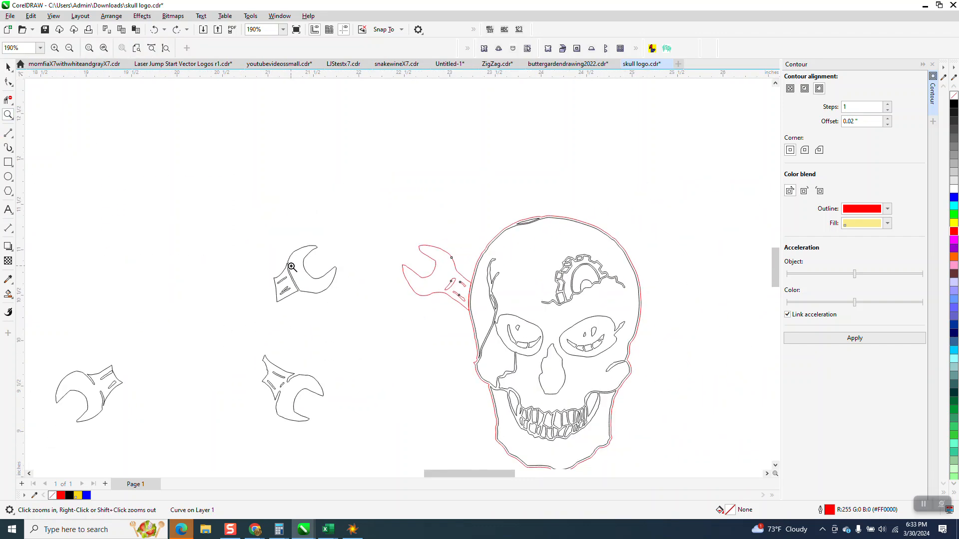
right_click(291, 267)
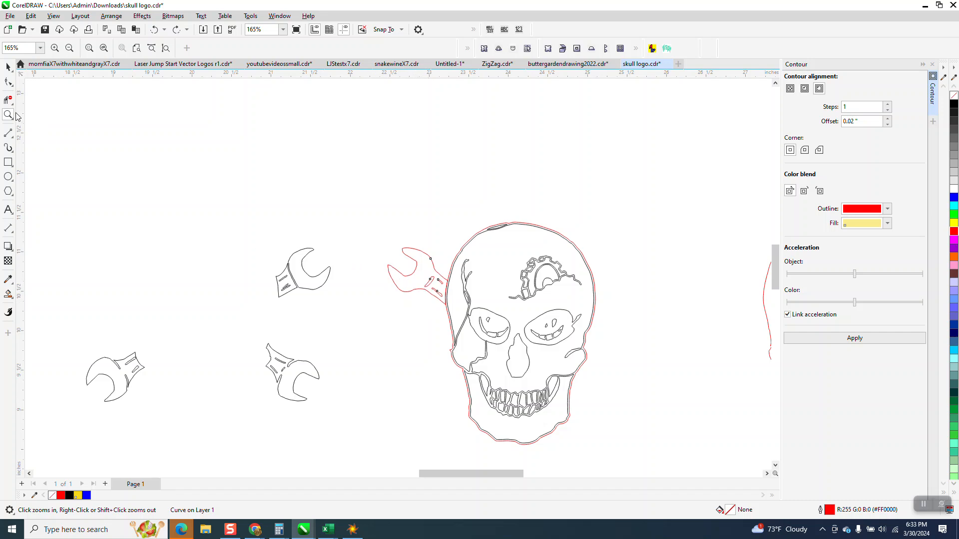
left_click_drag(216, 235, 390, 318)
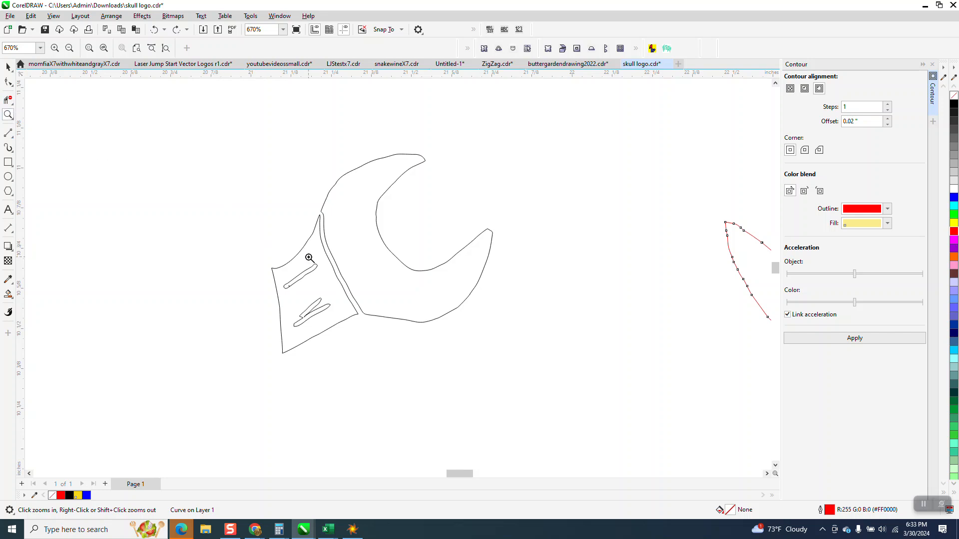
scroll(309, 257, "down", 1)
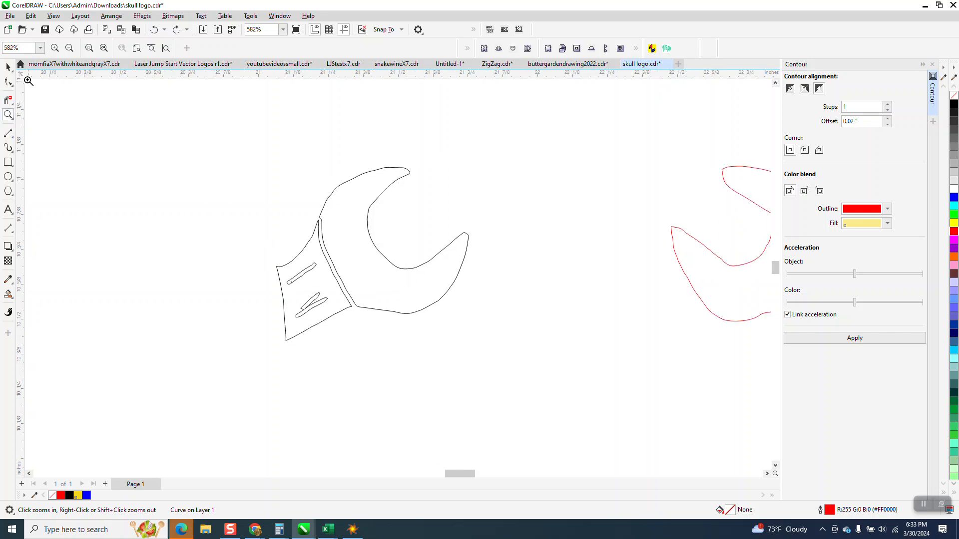
left_click(8, 66)
left_click_drag(537, 372, 538, 372)
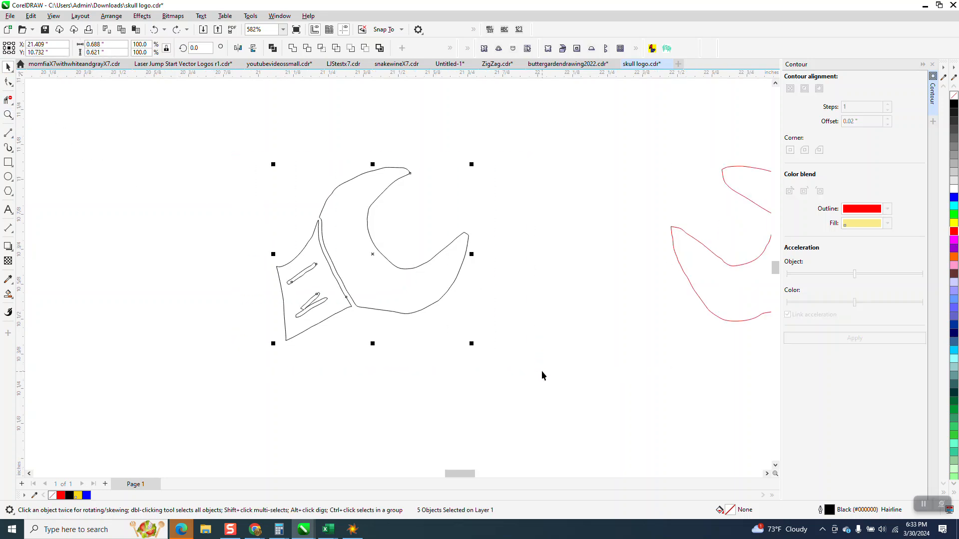
left_click(379, 48)
scroll(552, 223, "down", 1)
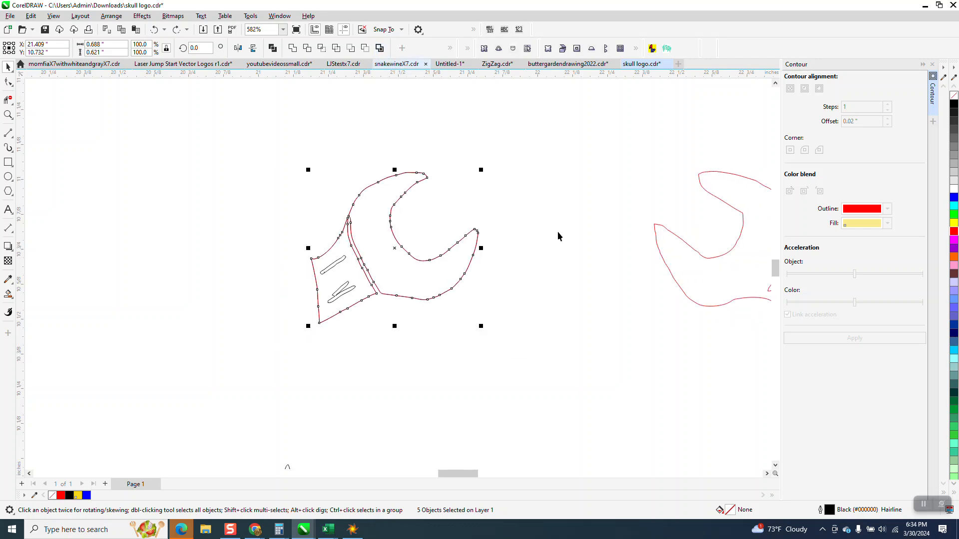
scroll(749, 340, "down", 4)
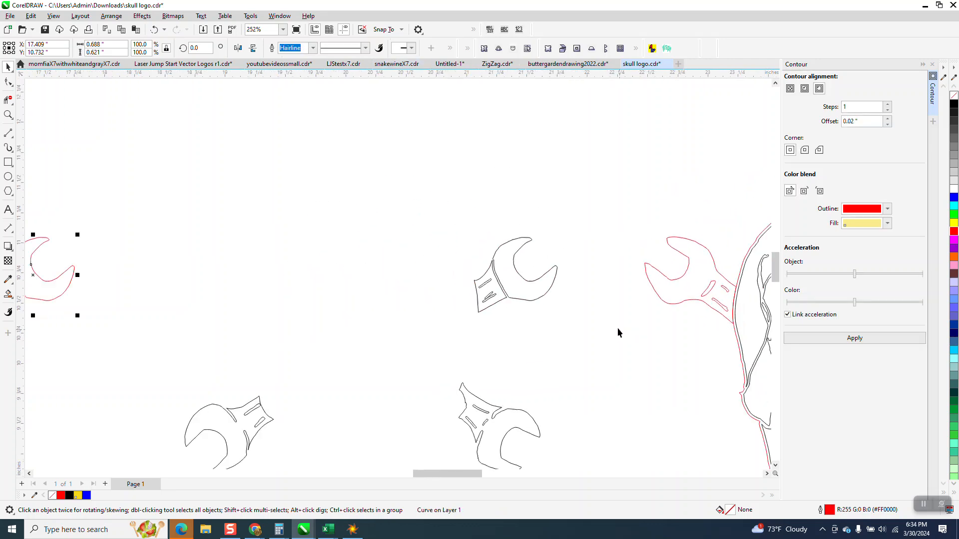
scroll(354, 270, "down", 1)
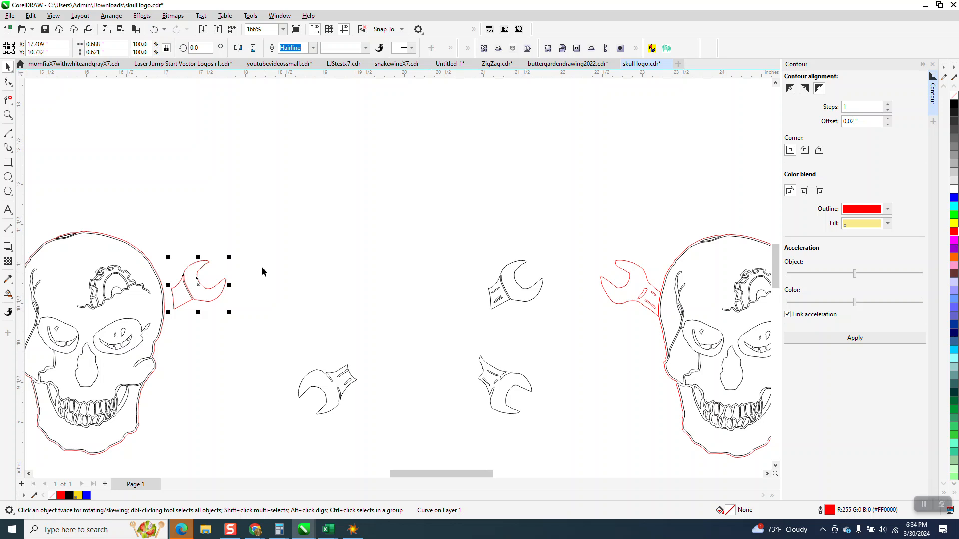
Apply a one-step 0.02-inch outside contour to the moved red wrench outline and break the contour apart.
left_click(8, 115)
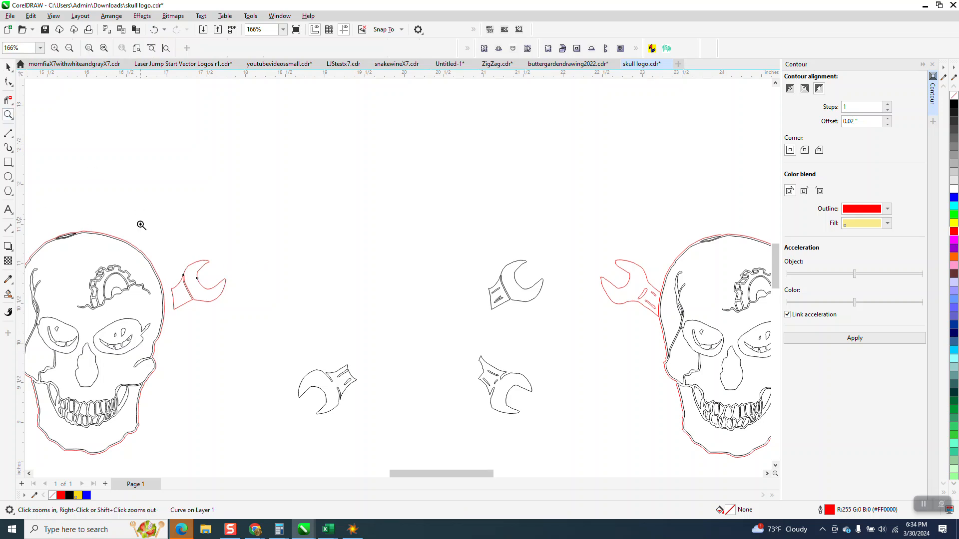
left_click_drag(141, 222, 316, 368)
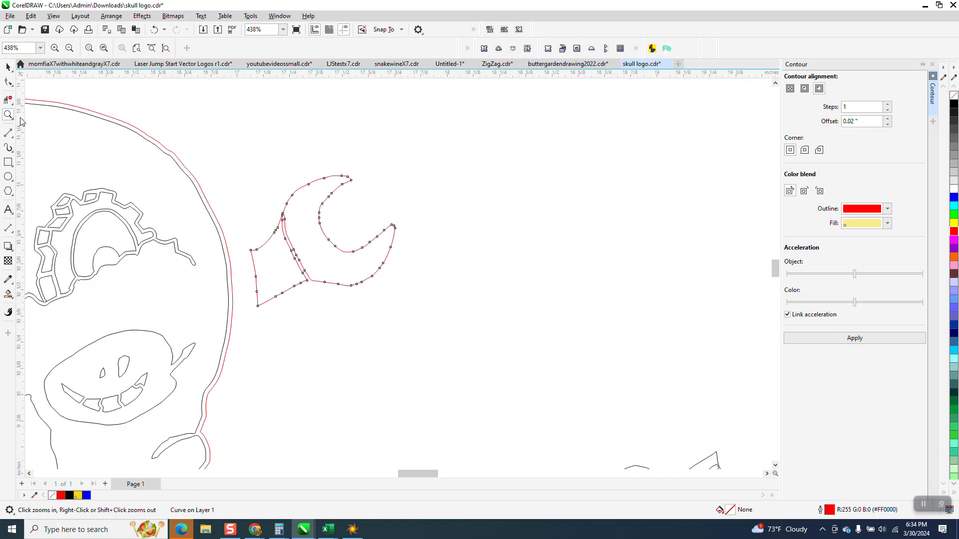
left_click_drag(254, 209, 463, 367)
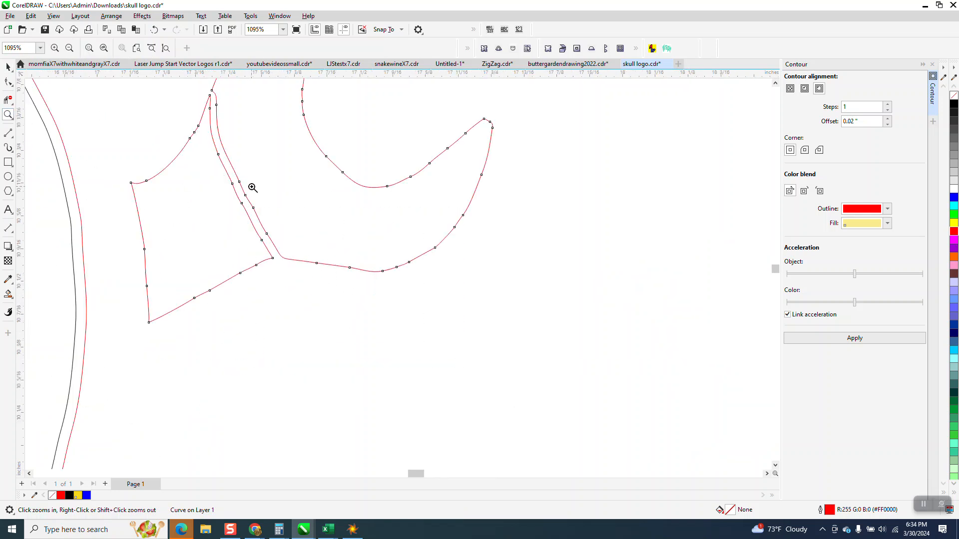
left_click(10, 65)
scroll(309, 292, "down", 5)
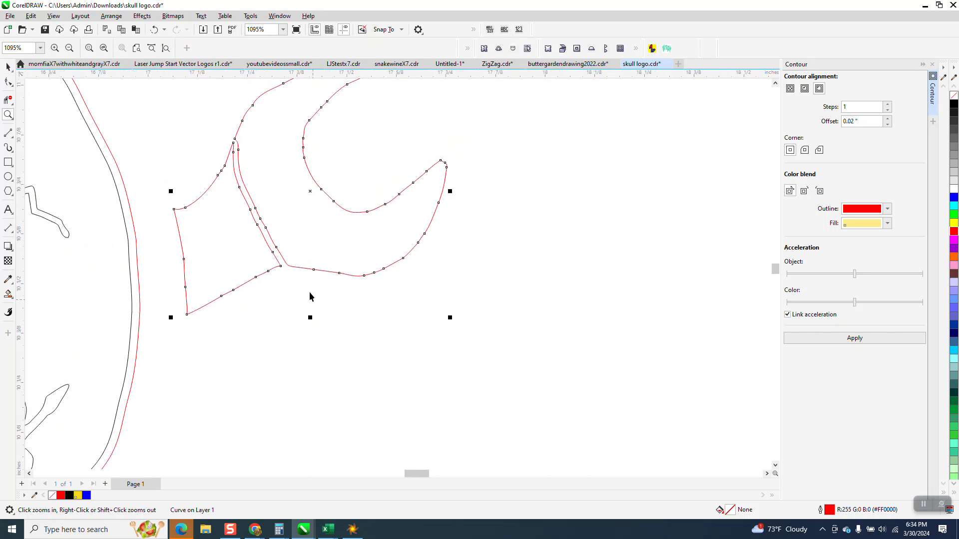
left_click(855, 340)
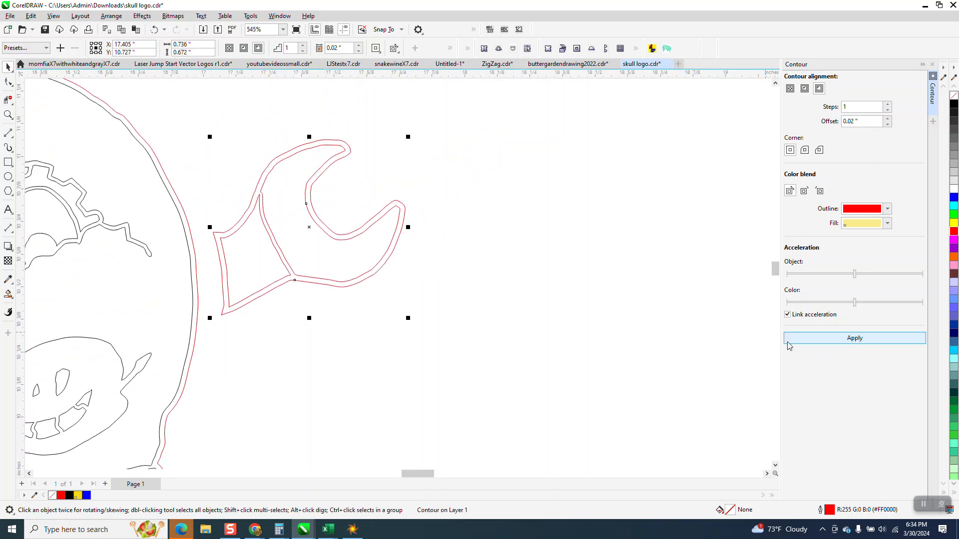
left_click(110, 16)
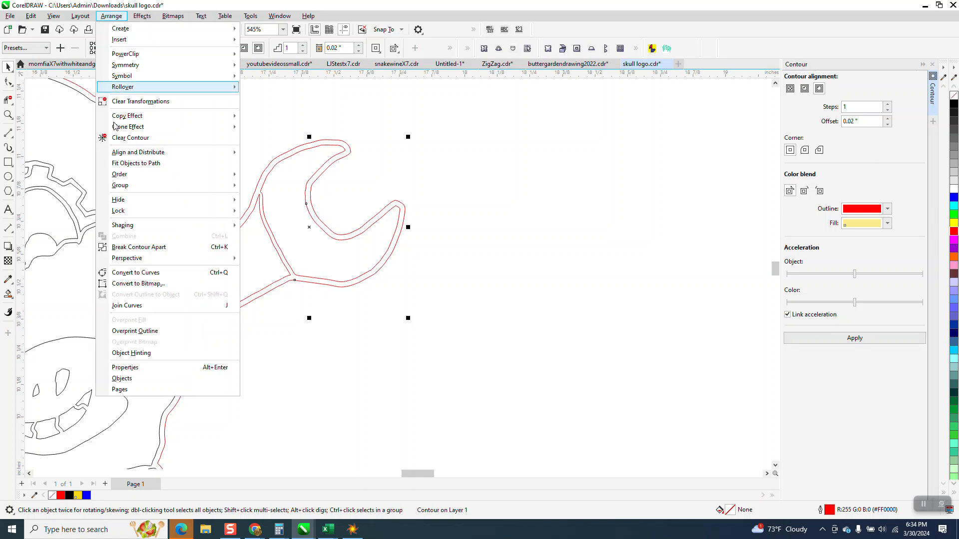
left_click(143, 247)
Move the outer contour line of the red wrench 4 inches right onto the original black wrench.
left_click(387, 343)
left_click(365, 280)
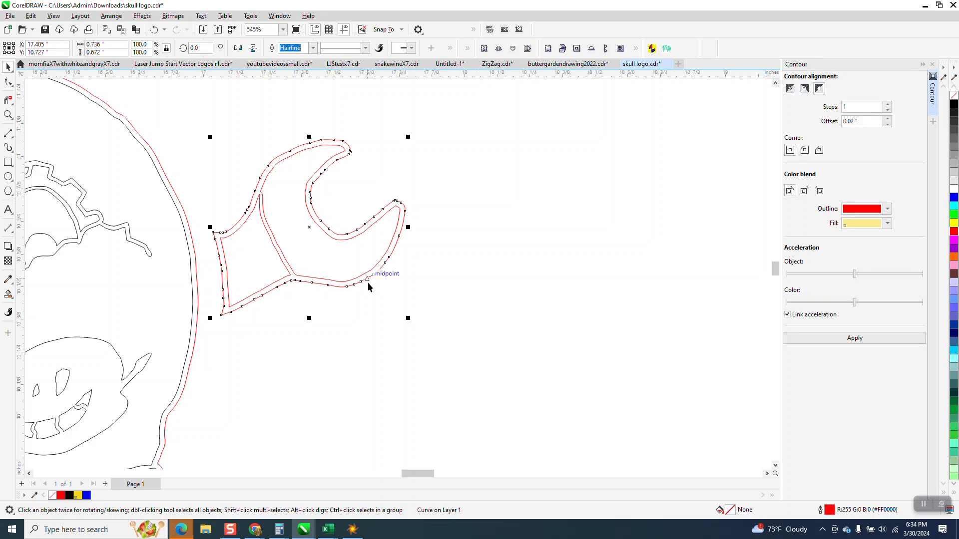
key("Right")
scroll(243, 304, "down", 2)
scroll(311, 297, "down", 3)
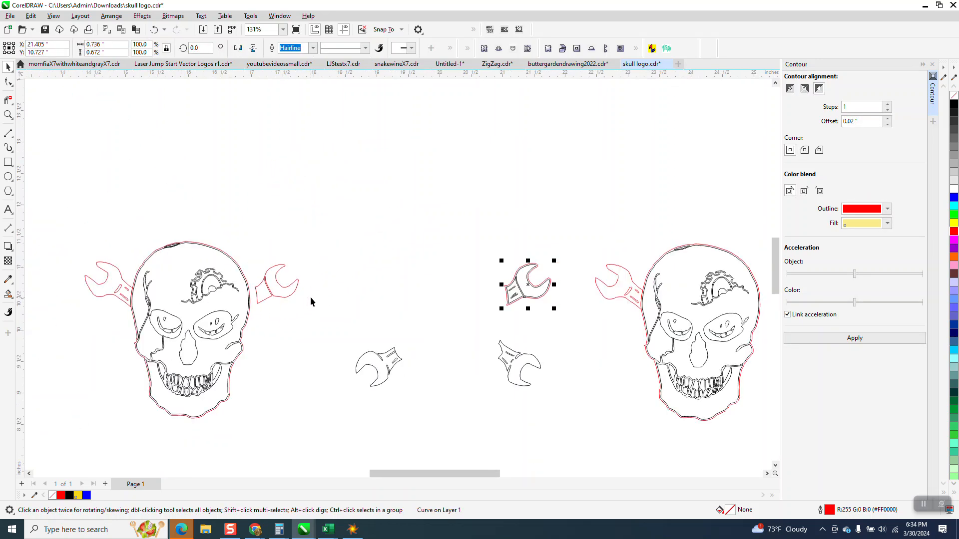
Move the red offset outline 4 inches up, away from the black wrench.
left_click(8, 114)
left_click_drag(462, 274, 562, 344)
left_click(8, 67)
left_click(458, 245)
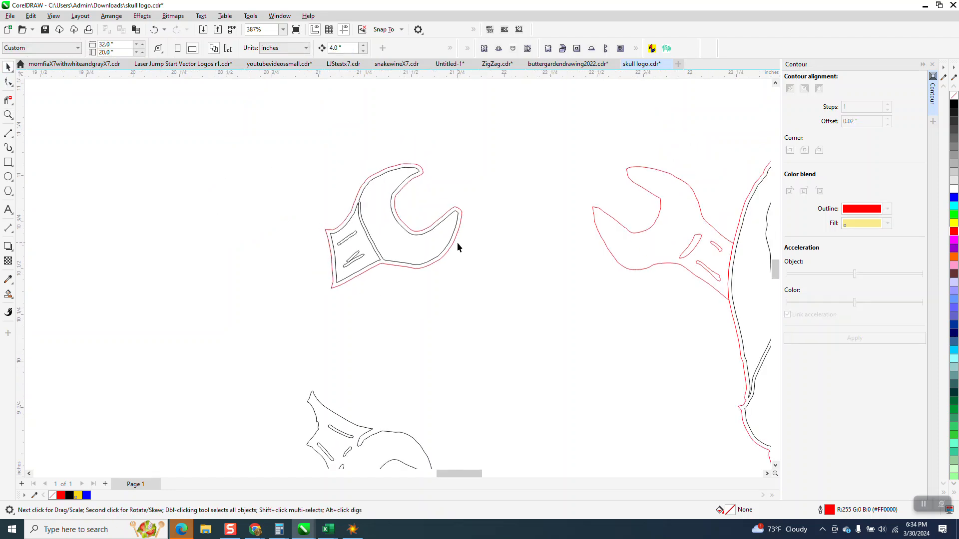
left_click(455, 244)
scroll(455, 248, "down", 3)
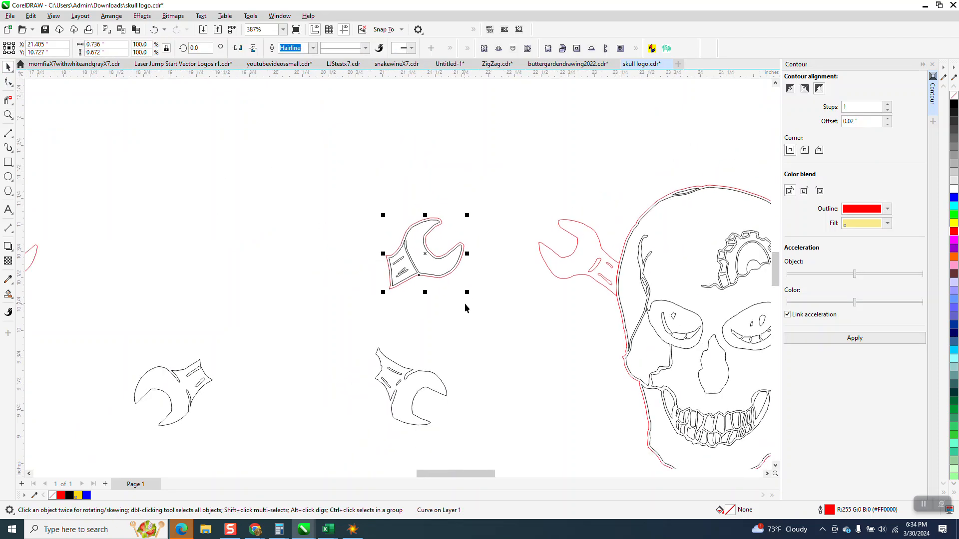
key("Up")
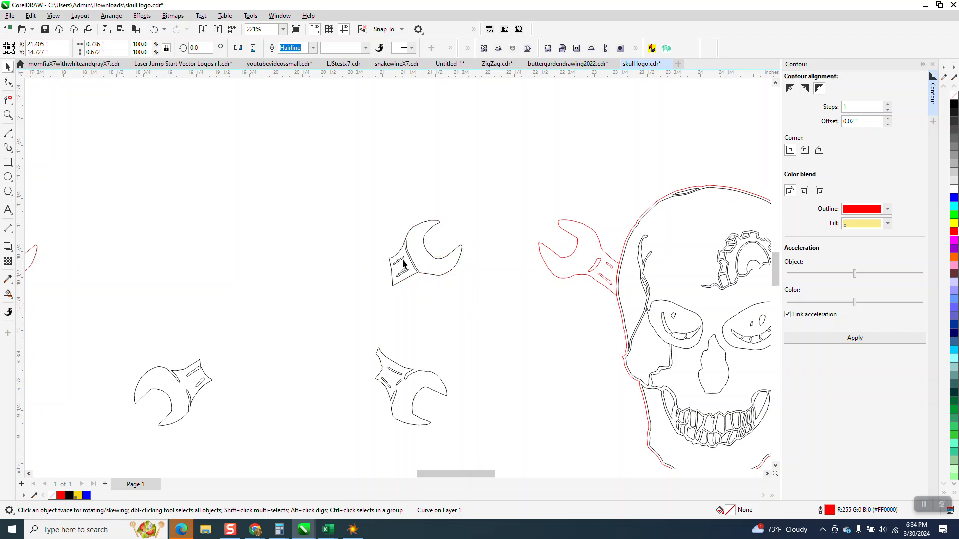
scroll(431, 257, "down", 2)
scroll(420, 244, "down", 3)
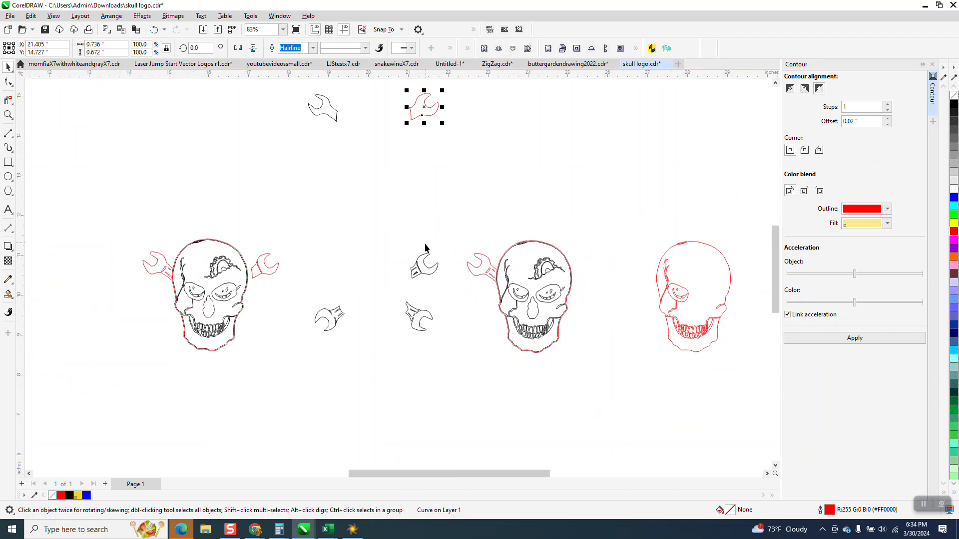
Move the black wrench's two handle detail pieces 4 inches up into the red offset outline.
left_click(9, 116)
left_click_drag(417, 230, 457, 302)
left_click(8, 67)
left_click(200, 285)
key("Delete")
left_click(205, 310)
key("Delete")
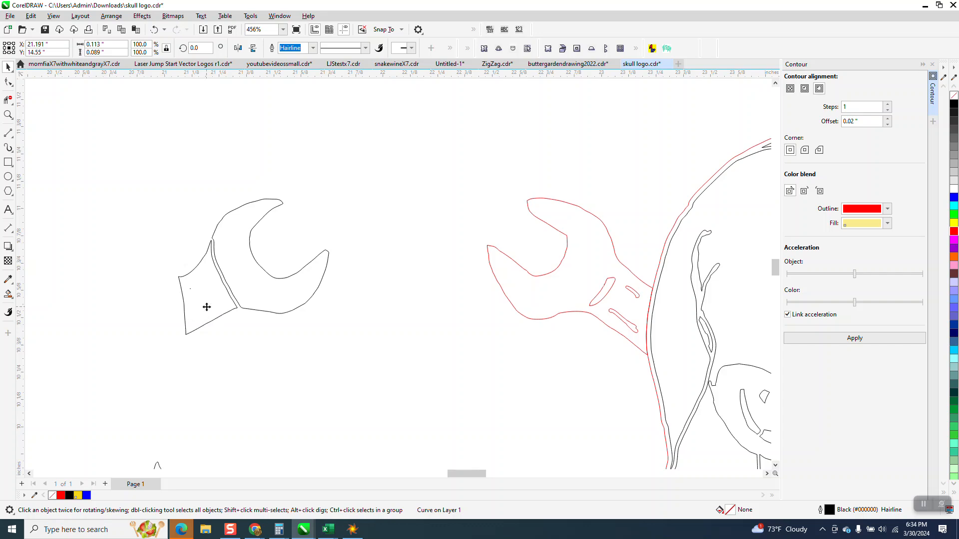
scroll(397, 360, "down", 4)
scroll(398, 350, "up", 1)
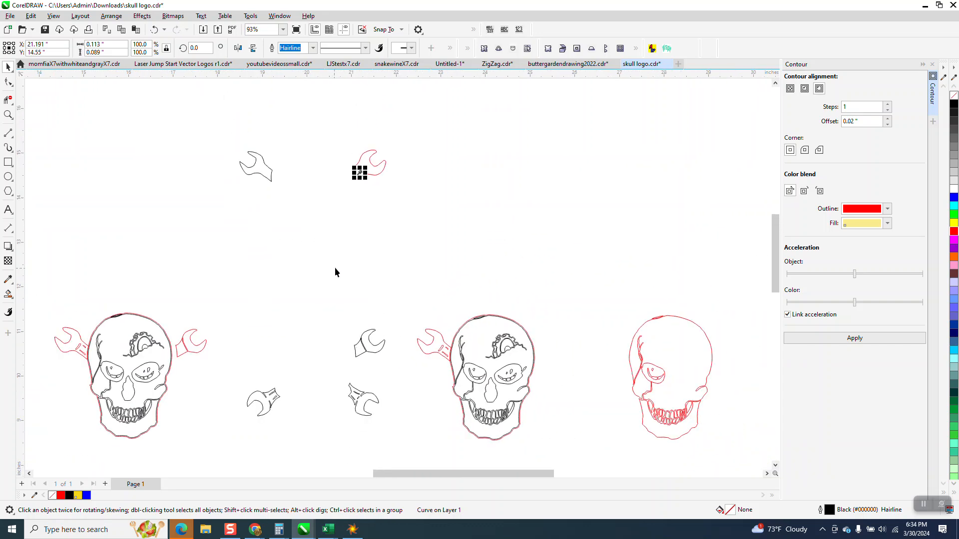
Move the red wrench outline with its two detail pieces 4 inches right and 4 inches down onto the black skull's side.
left_click_drag(349, 151, 461, 185)
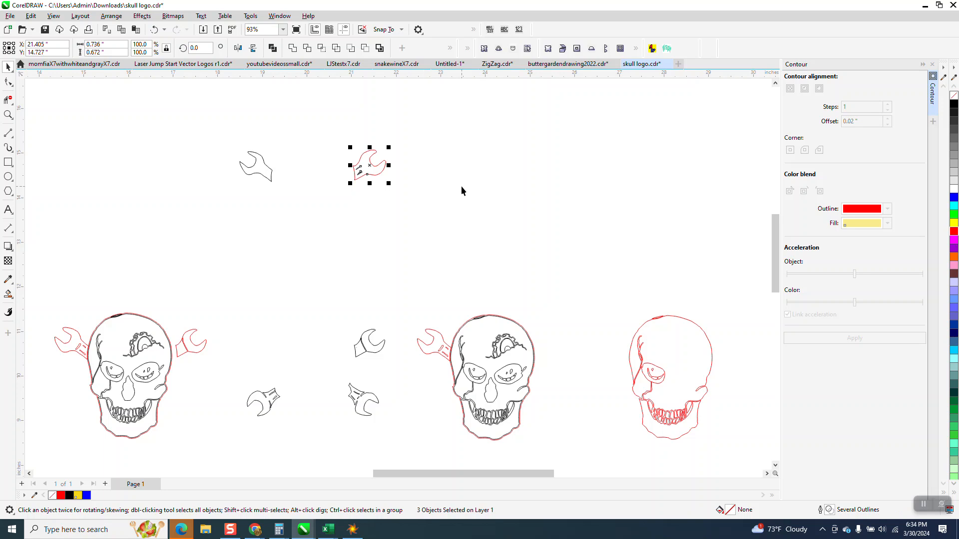
key("Right")
key("Down")
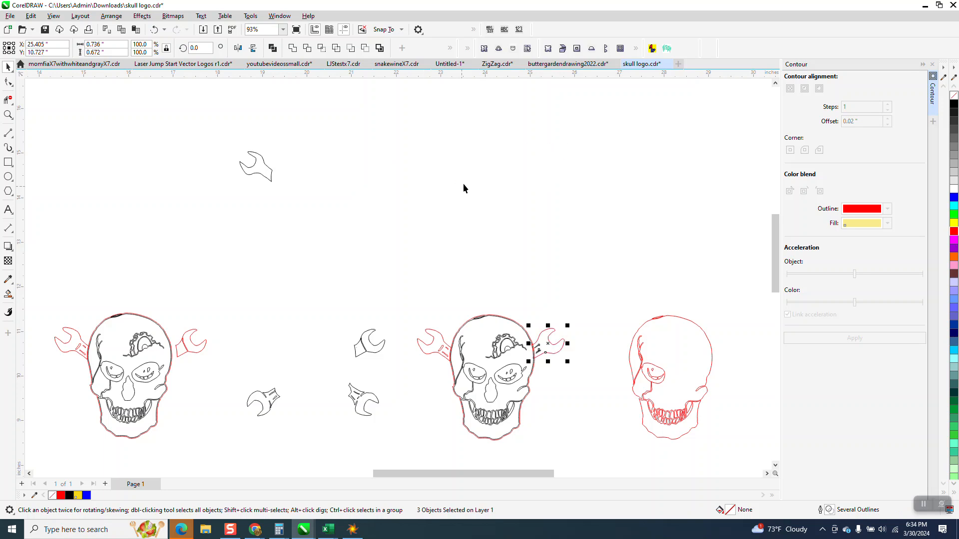
Shift the red wrench and its detail pieces about 0.02 inch outward from the skull, leaving the handle end overlapping the skull outline.
left_click(8, 115)
left_click_drag(495, 288, 583, 377)
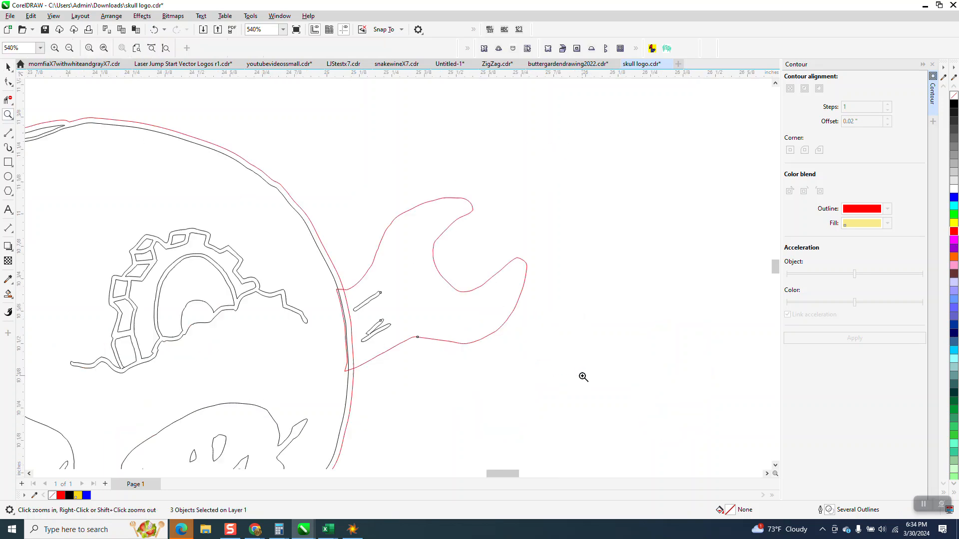
left_click_drag(301, 260, 520, 422)
scroll(377, 375, "down", 1)
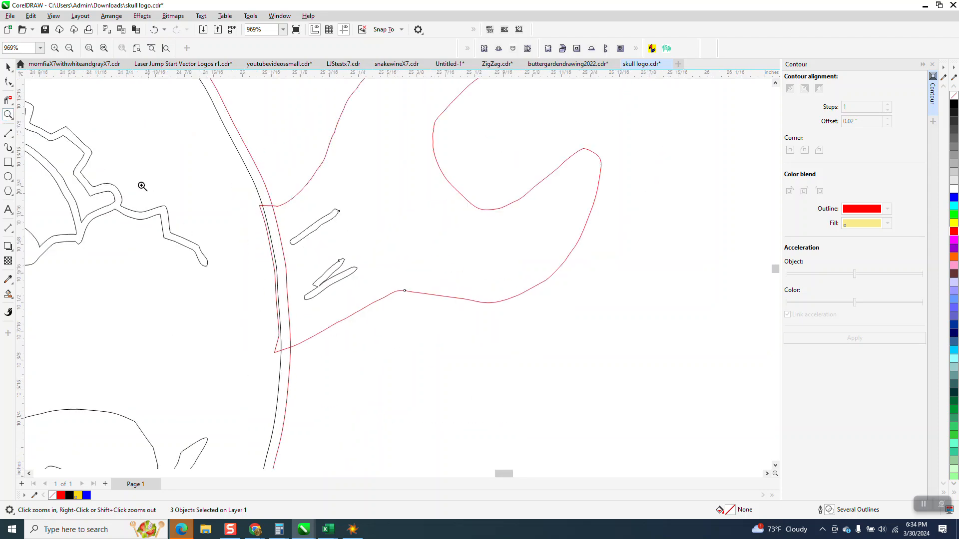
left_click(8, 66)
scroll(280, 419, "down", 2)
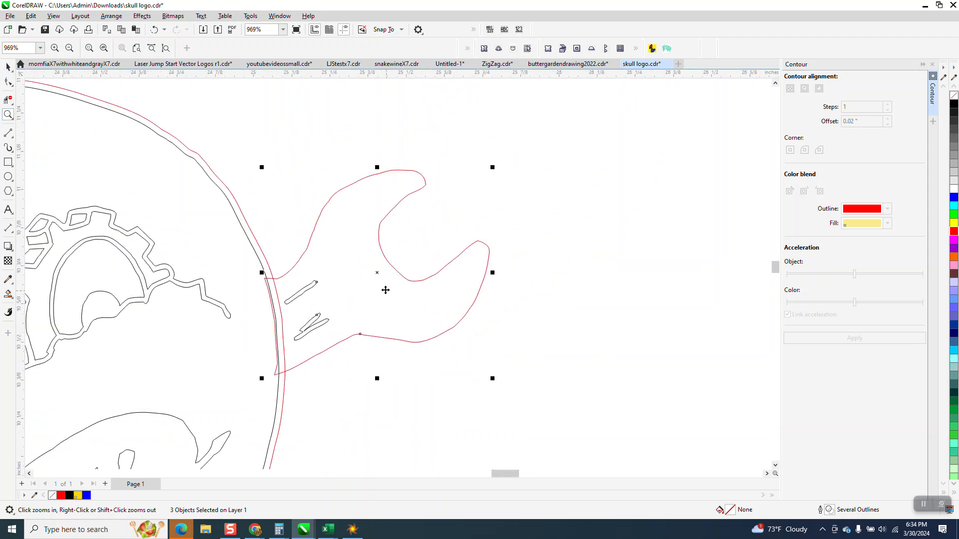
left_click_drag(377, 276, 385, 279)
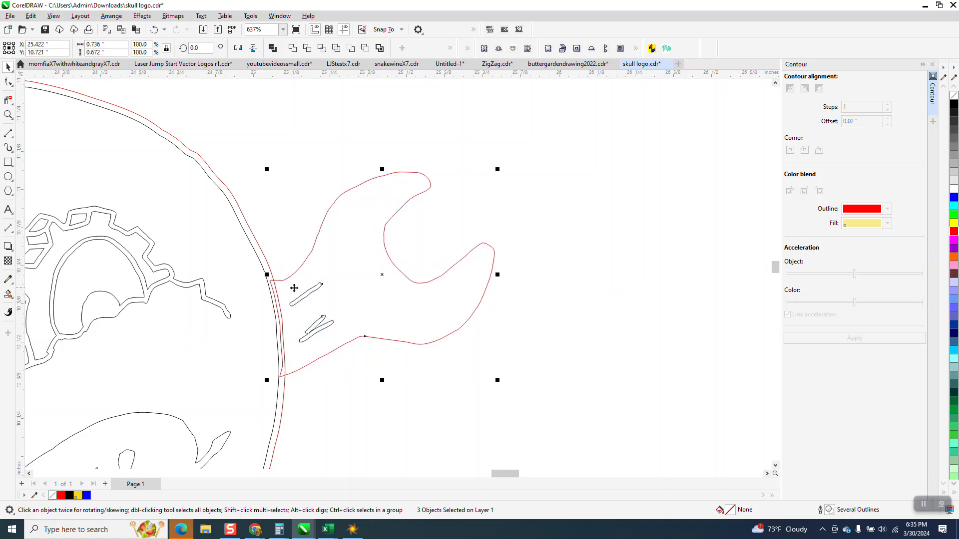
Trim away the red wrench's handle segments that overlap the skull's red offset outline on the gear side.
left_click(8, 100)
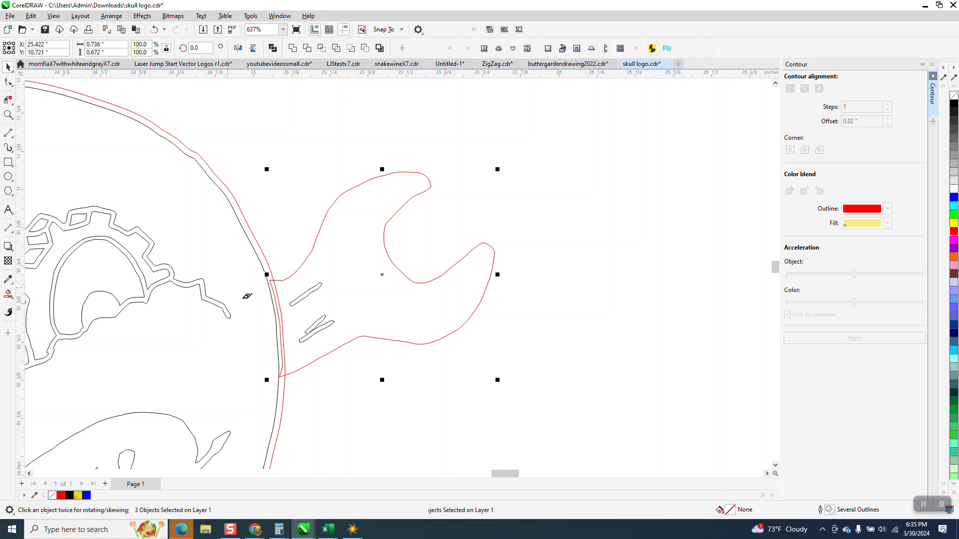
left_click(275, 284)
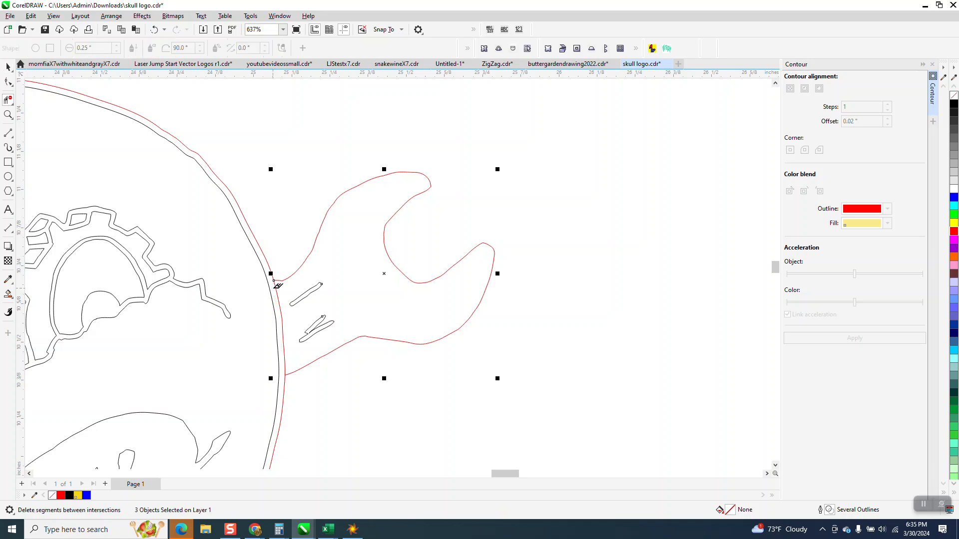
Smart-fill the enclosed area of the trimmed wrench in blue and move the filled shape 4 inches up.
scroll(311, 371, "down", 2)
left_click(8, 66)
left_click(7, 294)
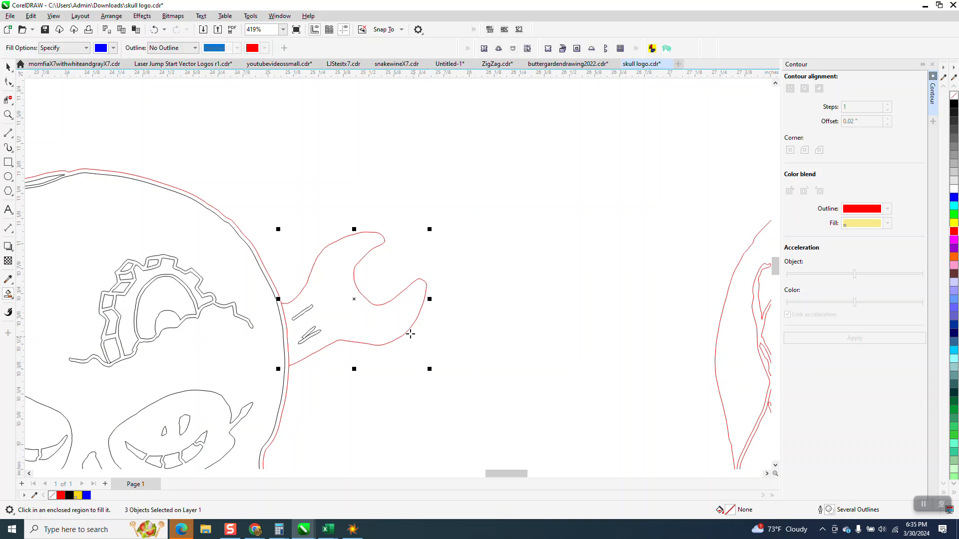
left_click(402, 329)
key("Delete")
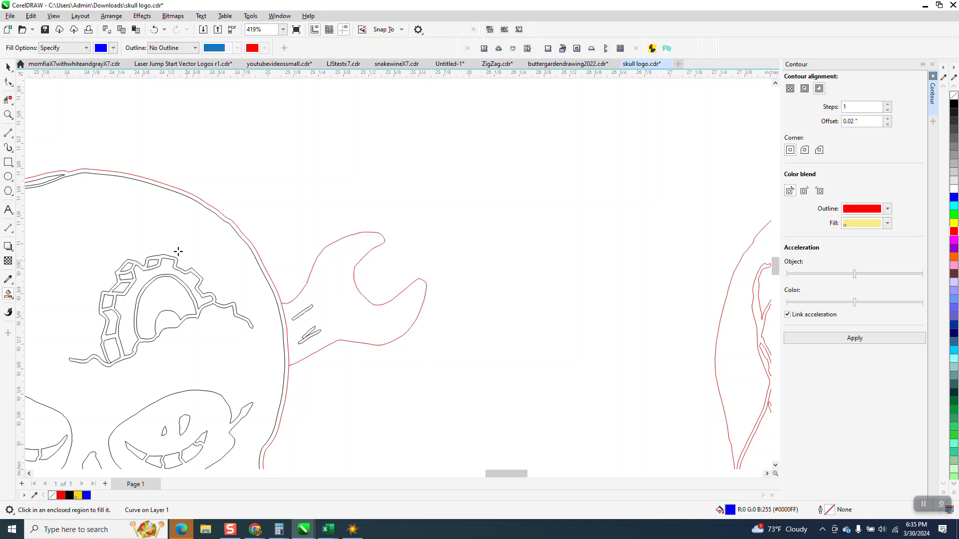
Select and delete the leftover wrench outline and its detail pieces beside the gear side of the skull.
left_click(8, 67)
left_click(277, 390)
key("Delete")
Give the blue wrench no fill and a red outline, and move it 4 inches down against the skull.
scroll(279, 382, "down", 2)
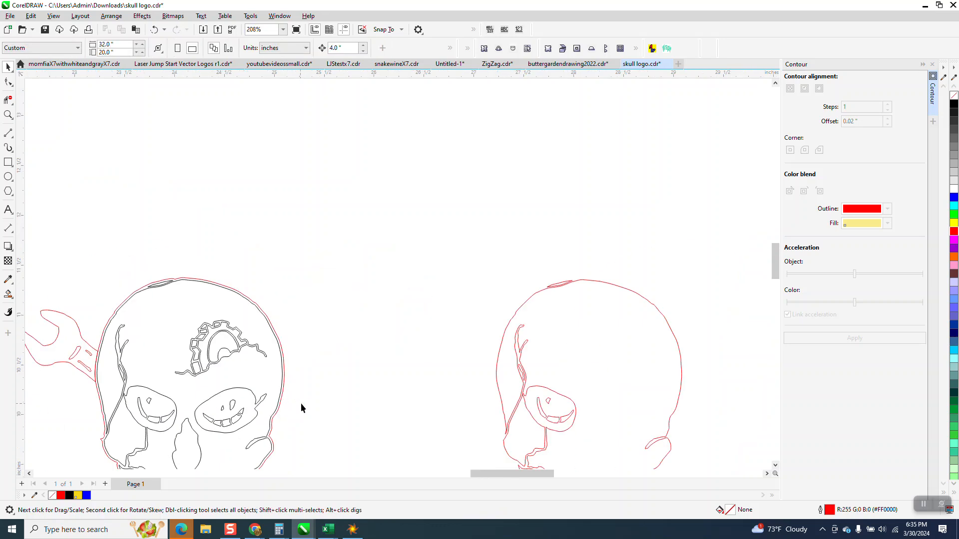
scroll(305, 394, "down", 3)
left_click_drag(274, 101, 426, 231)
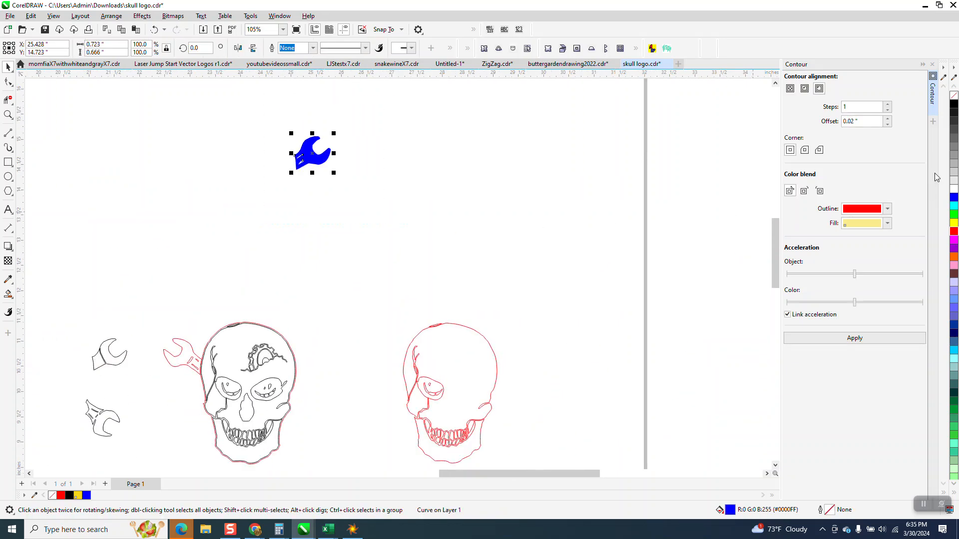
left_click(953, 95)
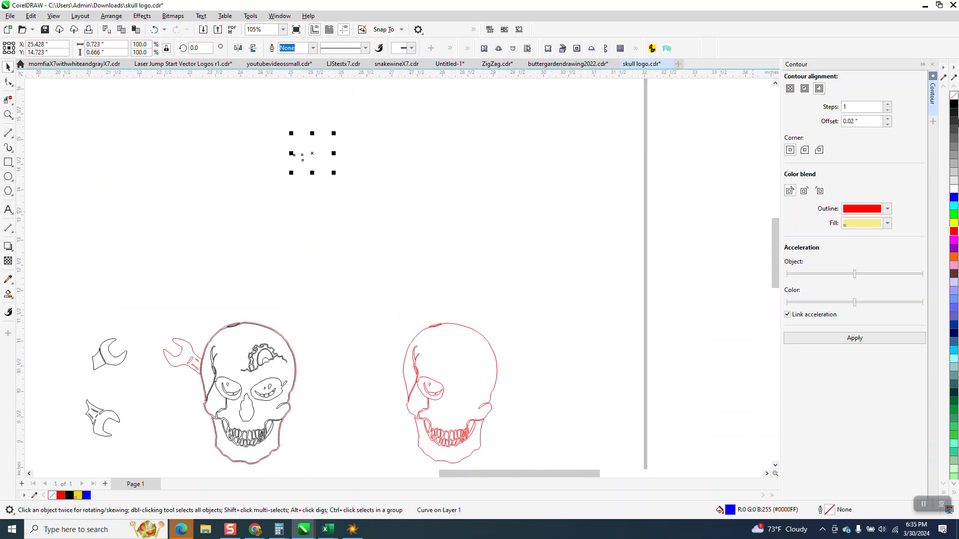
right_click(954, 231)
key("Down")
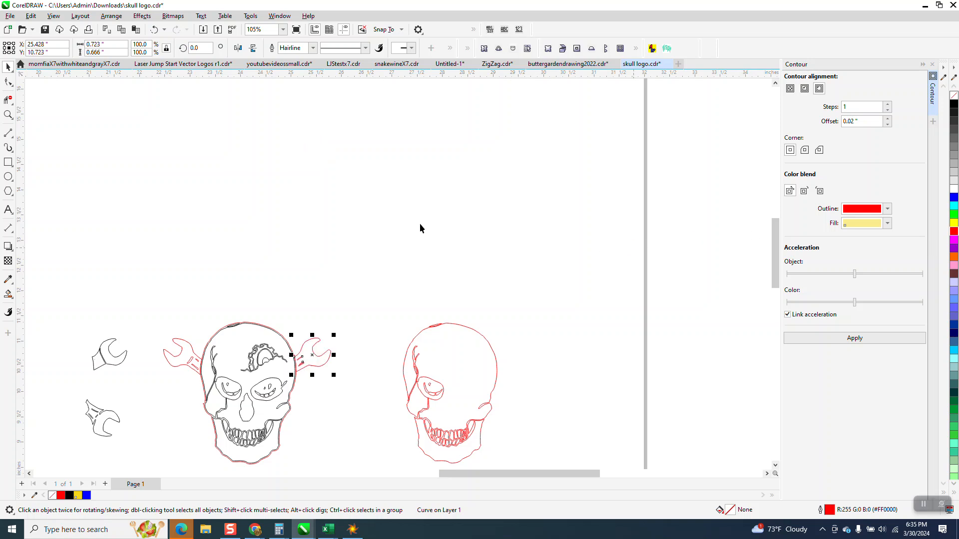
Try moving the red wrench slightly outward from the skull outline, and undo the move.
left_click(8, 114)
left_click_drag(268, 351, 433, 418)
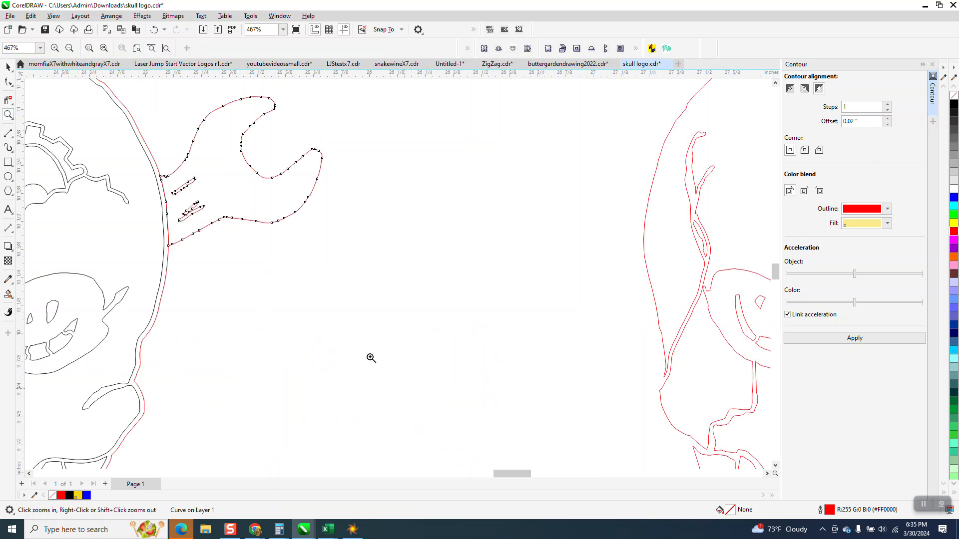
left_click_drag(125, 144, 319, 273)
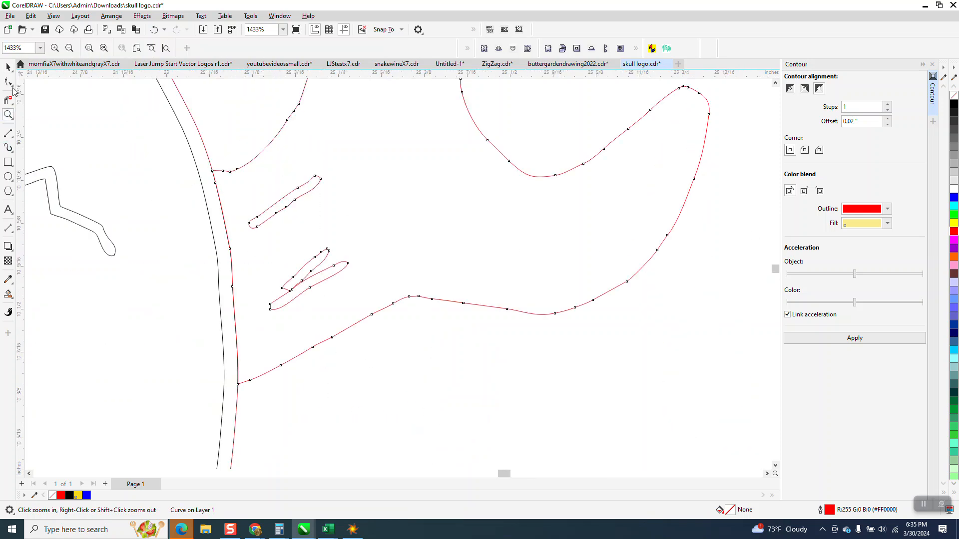
left_click(8, 67)
scroll(244, 355, "down", 2)
left_click_drag(404, 285, 418, 288)
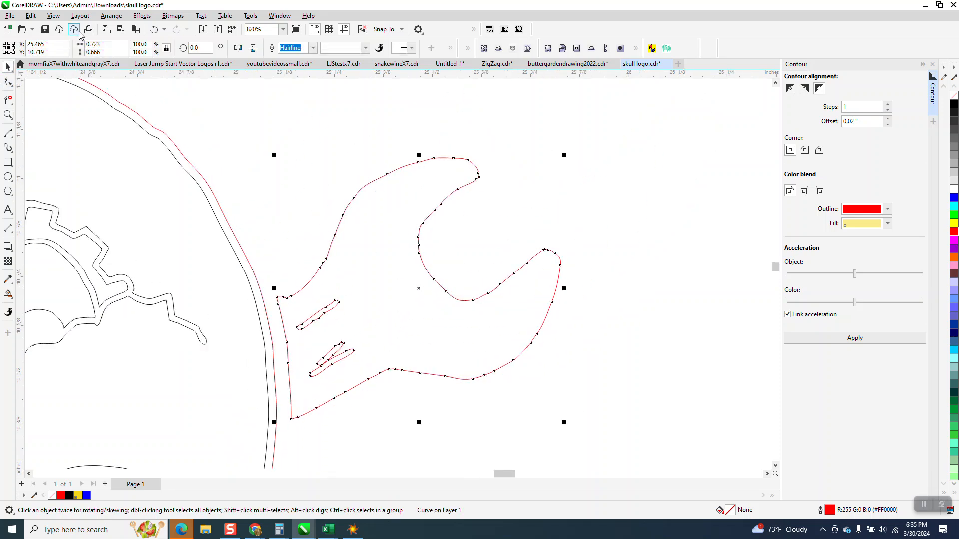
left_click(155, 30)
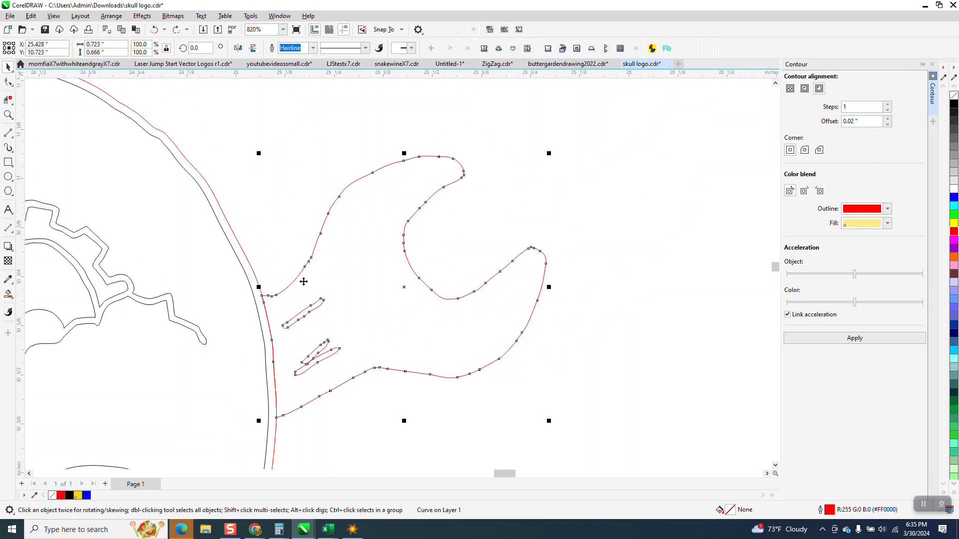
Examine the red wrench's handle details, its junction with the skull outline, and the skull with both wrenches.
scroll(311, 335, "down", 5)
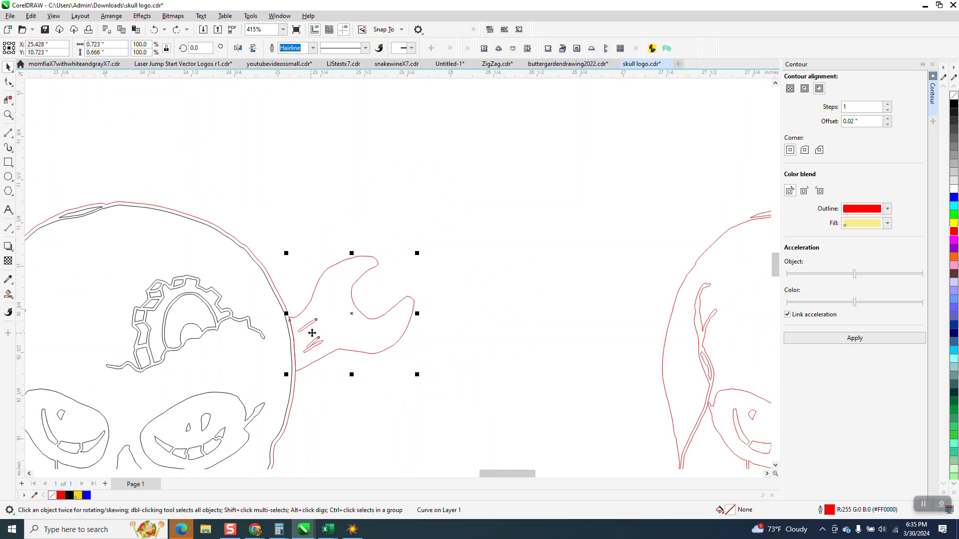
left_click(8, 115)
left_click_drag(295, 268, 430, 404)
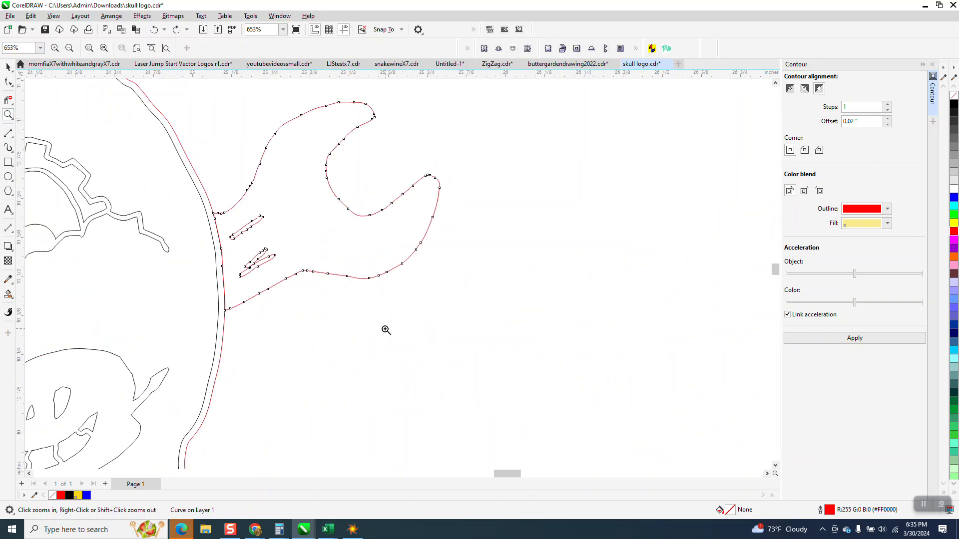
left_click_drag(336, 299, 235, 227)
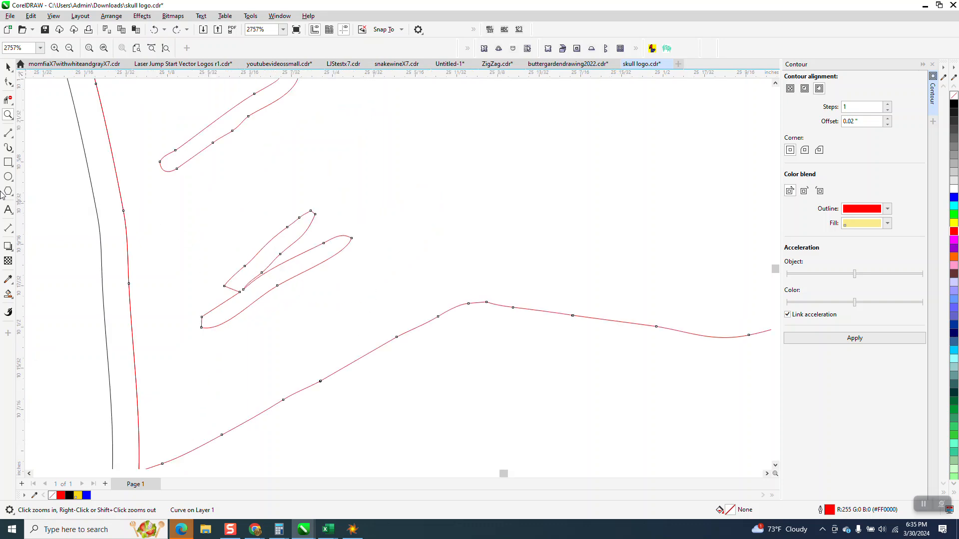
right_click(300, 254)
right_click(297, 260)
right_click(296, 274)
right_click(296, 278)
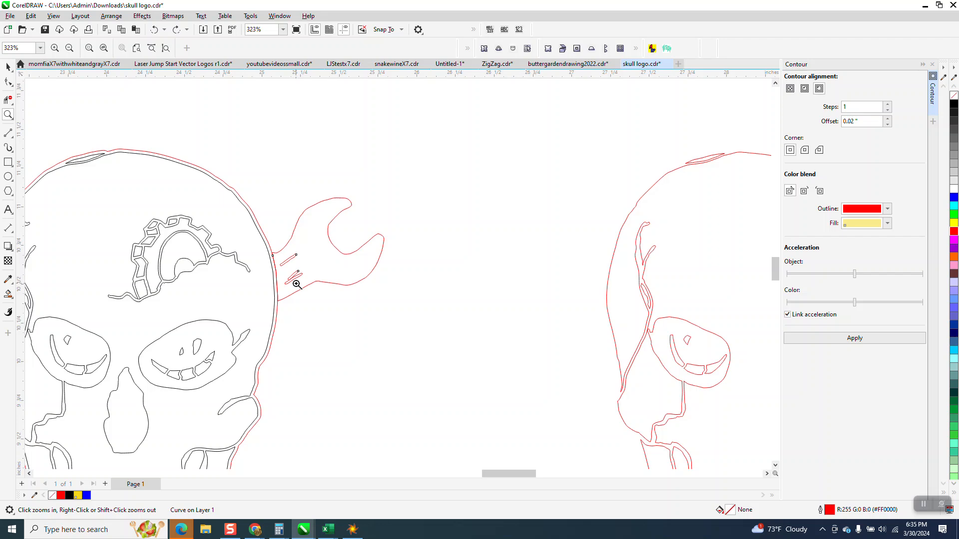
right_click(297, 284)
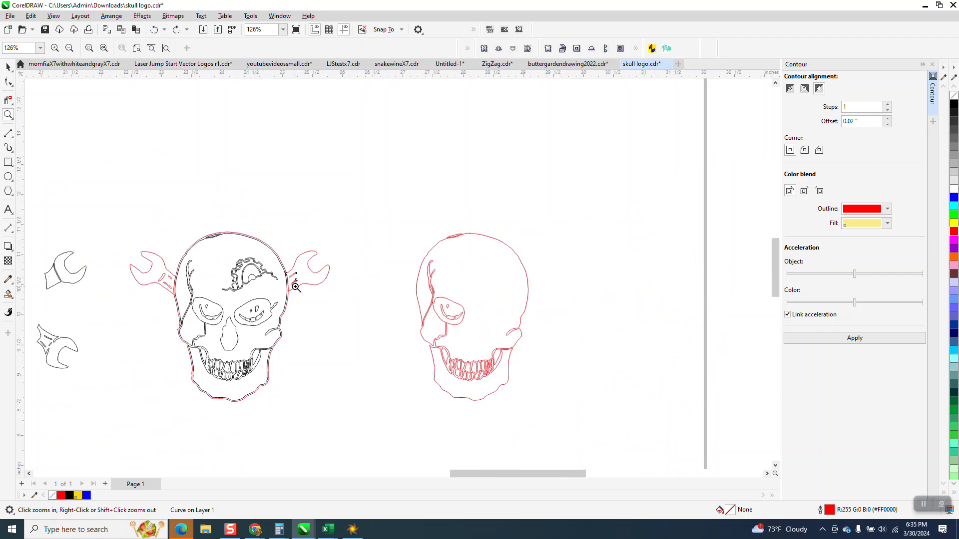
left_click_drag(147, 235, 362, 390)
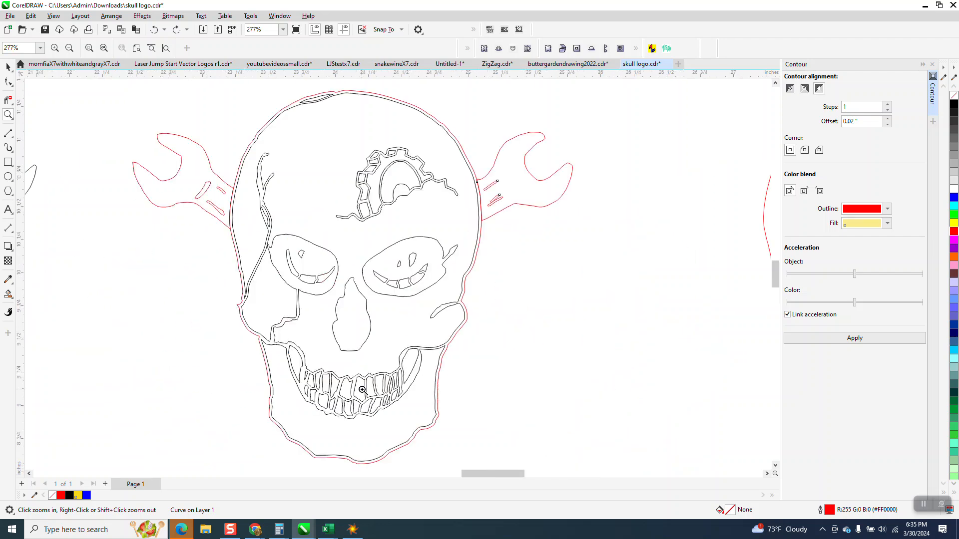
Delete the spike node from the skull's red offset outline at the cheek opposite the gear.
left_click_drag(213, 298, 261, 326)
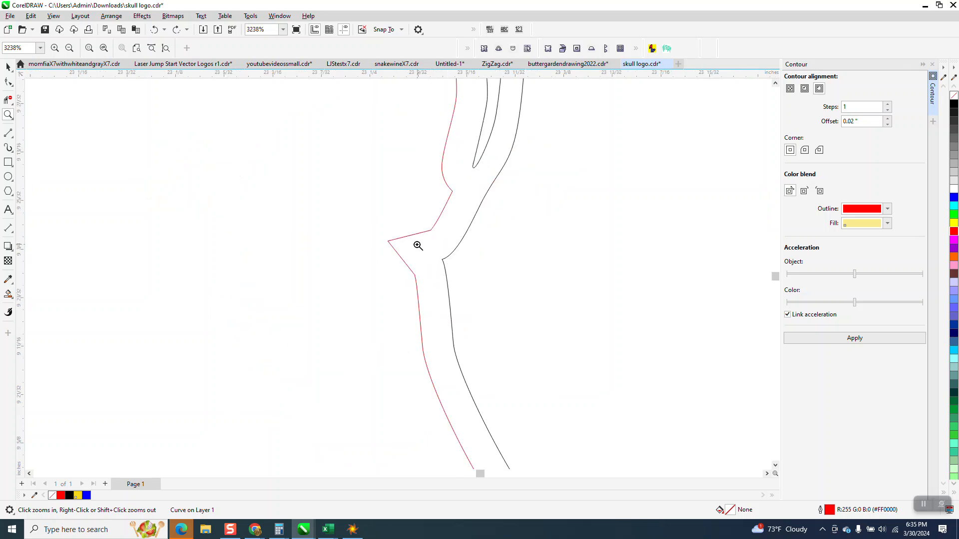
left_click(8, 82)
left_click(390, 244)
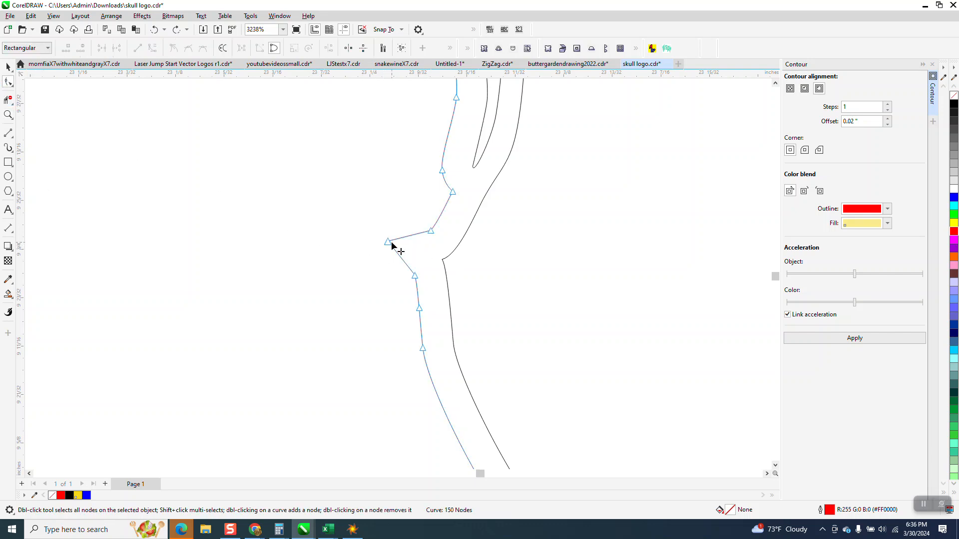
left_click(387, 242)
key("XF86Calculator")
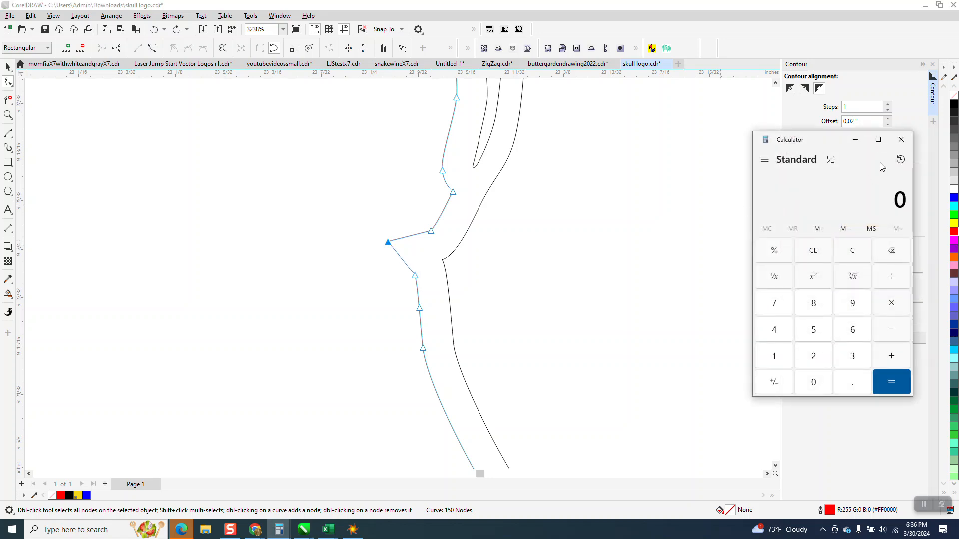
left_click(901, 139)
key("Delete")
key("Delete")
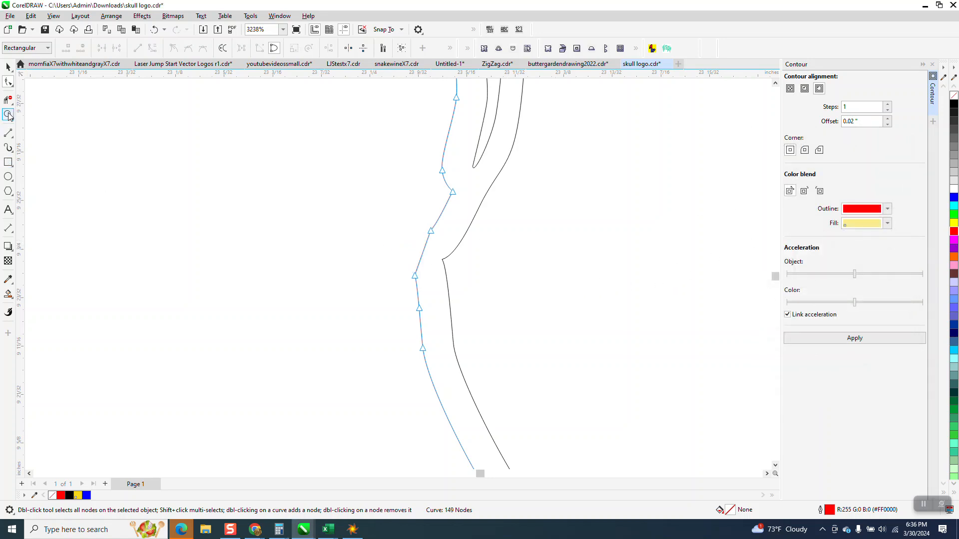
Smooth the cheek section of the skull's red offset outline where the spike was, using the Smooth tool with a 0.2-inch nib.
left_click(13, 87)
left_click(35, 93)
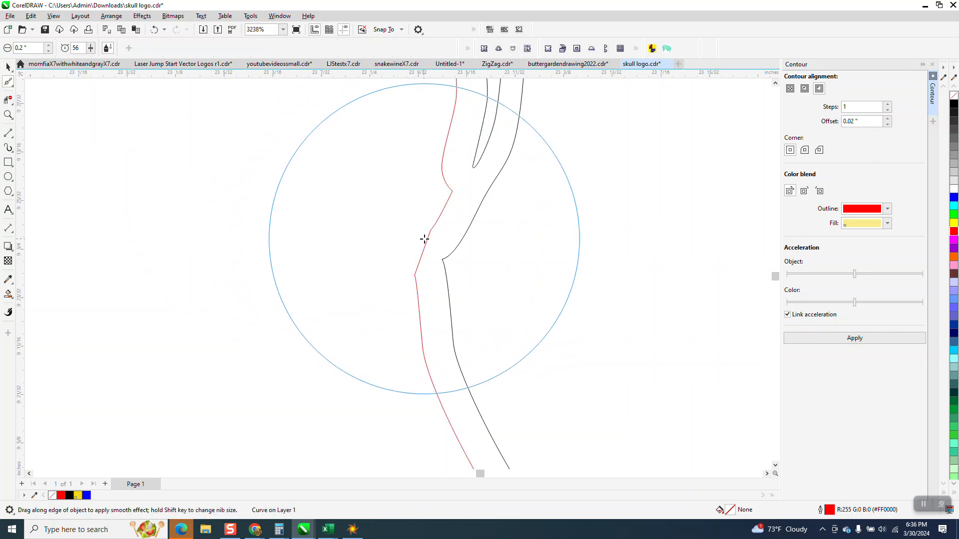
mouse_move(428, 238)
left_mouse_down()
mouse_move(419, 256)
mouse_move(362, 291)
left_mouse_up()
scroll(261, 353, "down", 6)
scroll(235, 338, "down", 8)
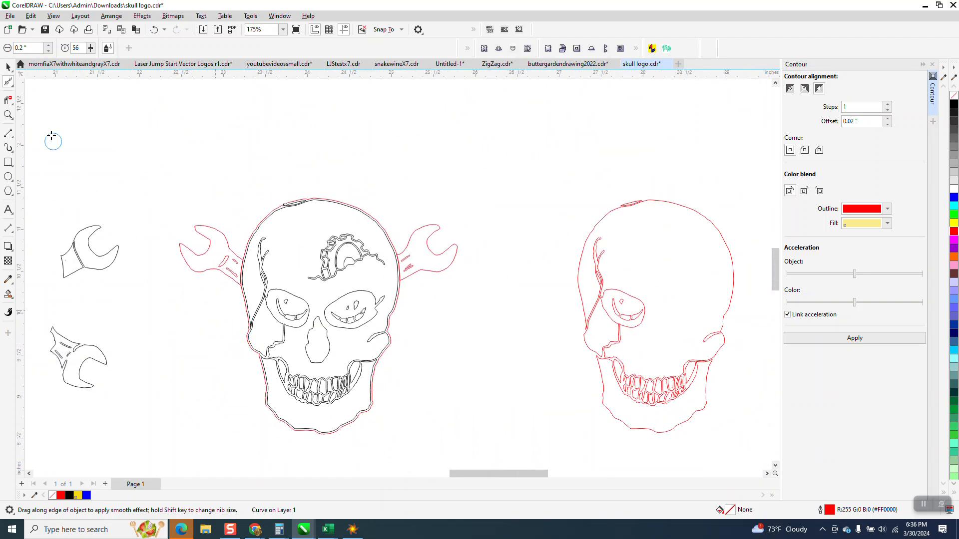
left_click(8, 115)
left_click_drag(263, 310, 530, 464)
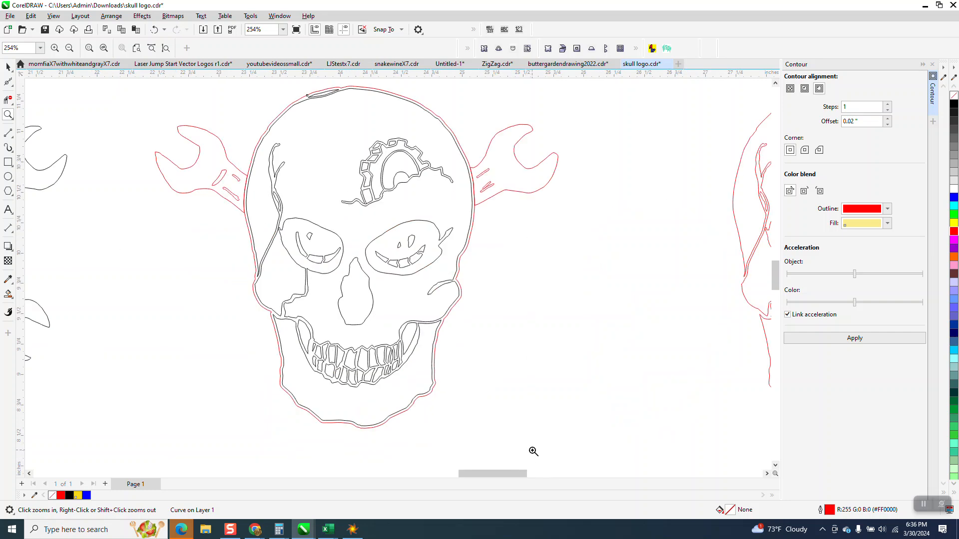